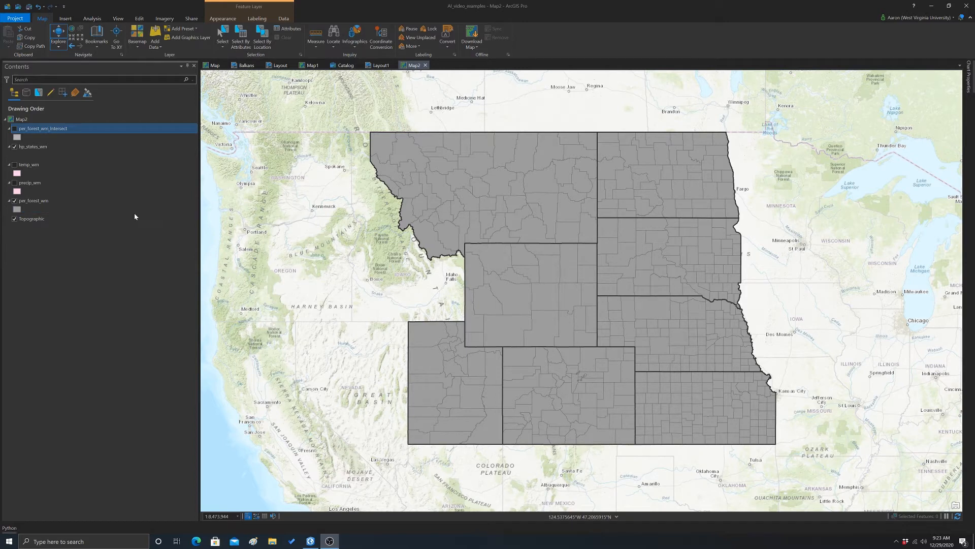
Step: Open the symbology of the per_forest_wm layer and draw it with Unclassed Colors
right_click(39, 200)
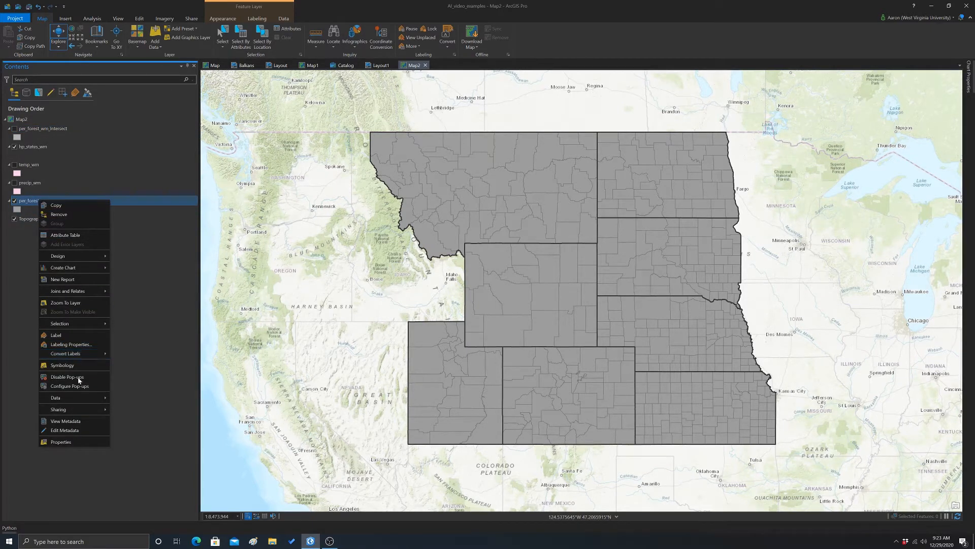
click(71, 366)
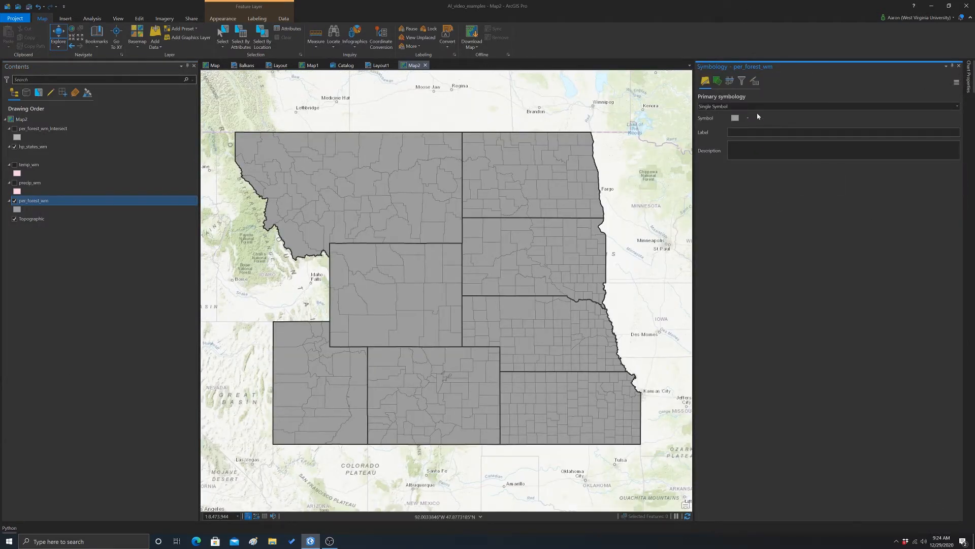
click(957, 106)
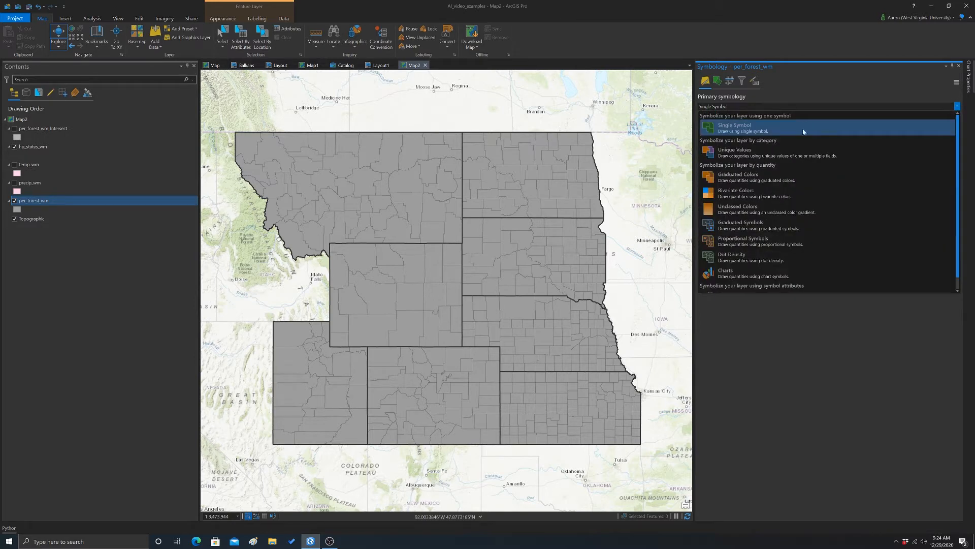
click(742, 211)
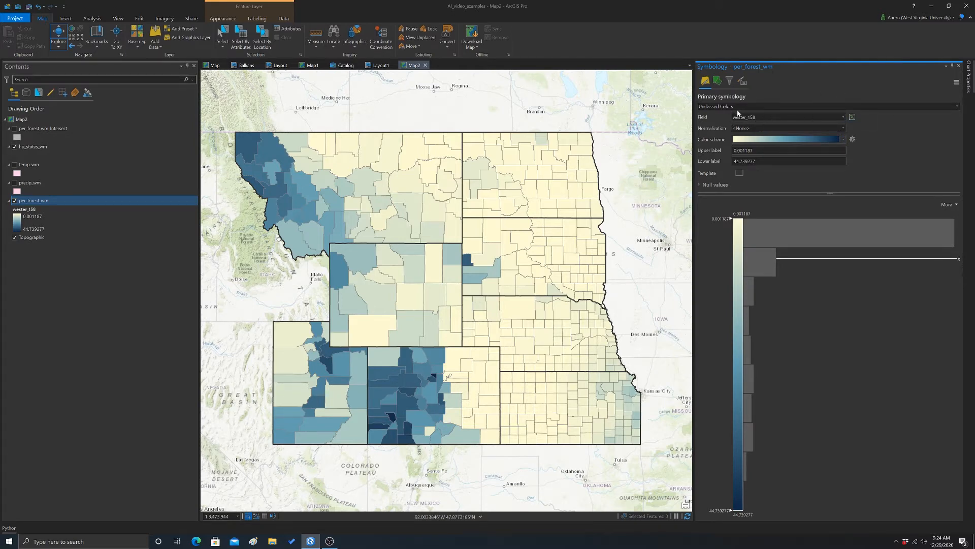
Step: Review the field, symbology type and normalization choices available for the unclassed color rendering
click(844, 117)
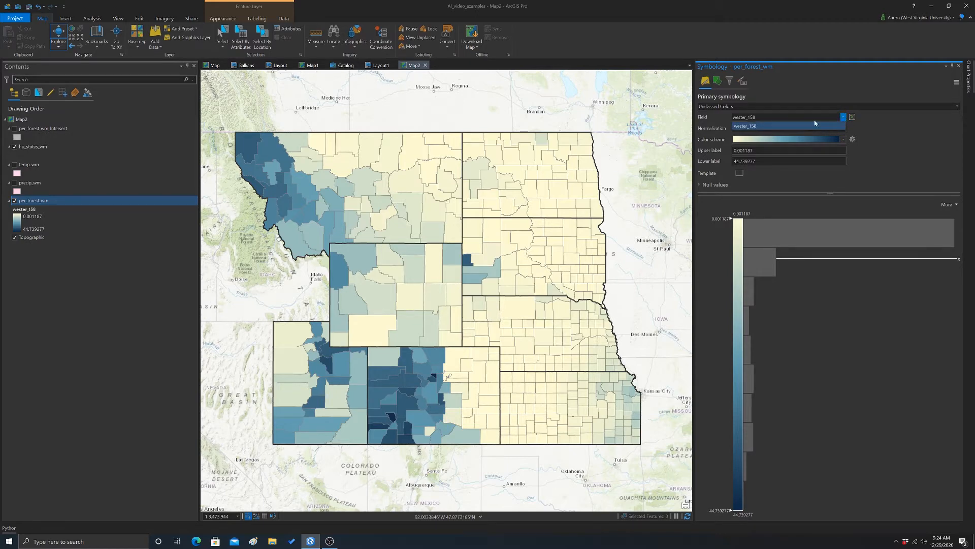
click(843, 117)
click(940, 109)
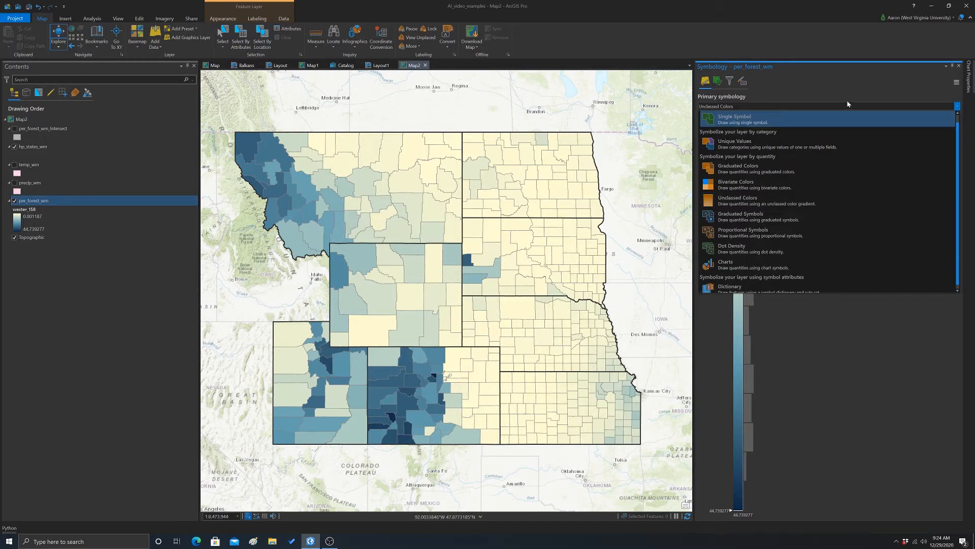
click(911, 92)
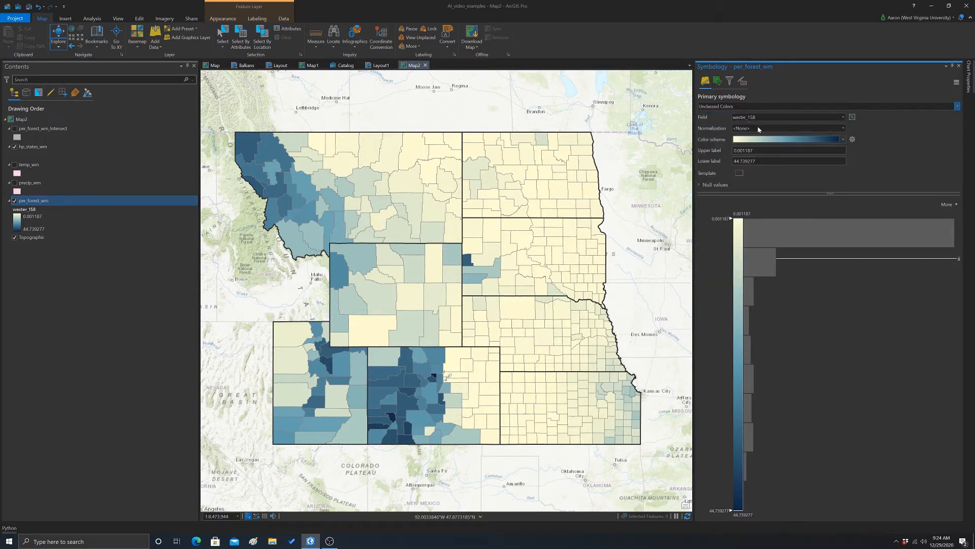
click(843, 129)
click(844, 129)
Step: Apply the continuous pale-yellow to dark-green color scheme to the unclassed forest layer
click(843, 140)
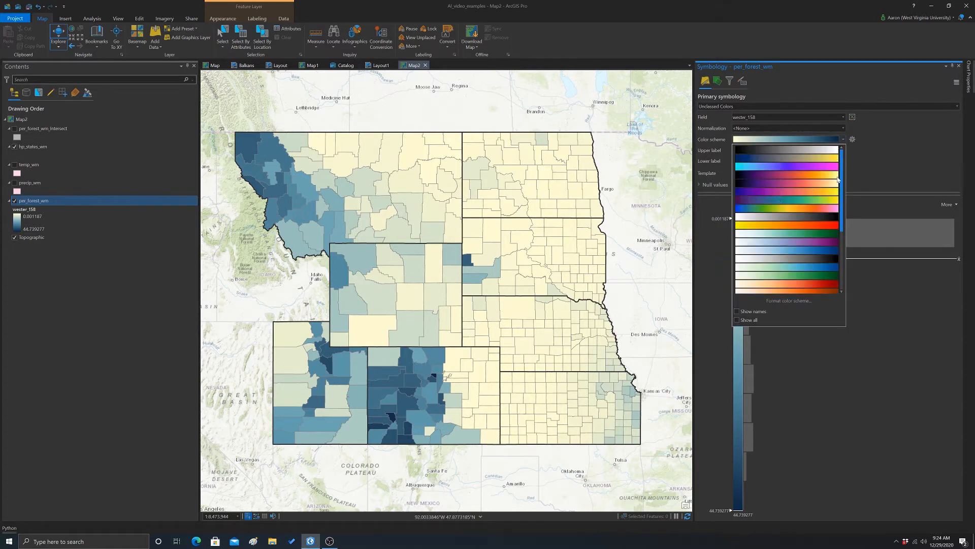
scroll(791, 190, down, 4)
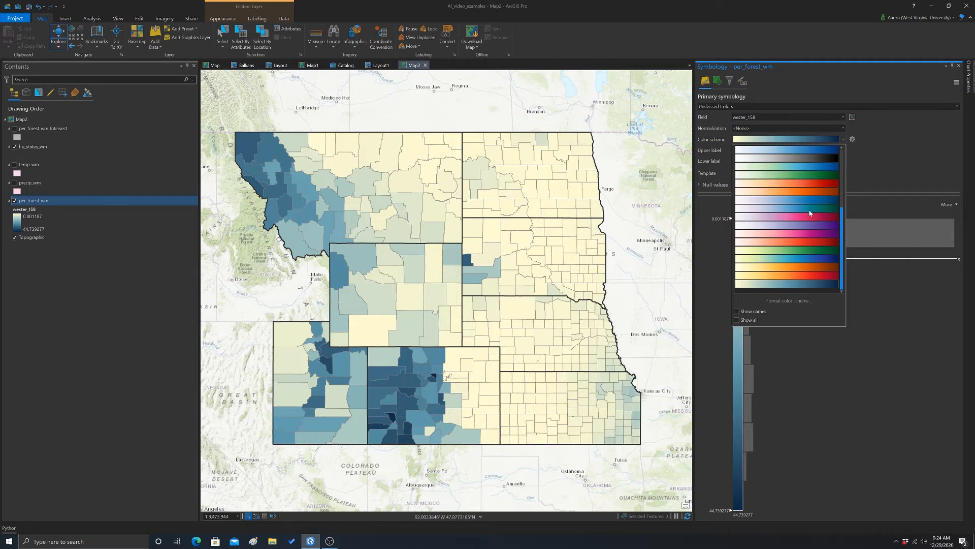
scroll(806, 228, up, 1)
scroll(787, 276, down, 2)
scroll(825, 251, up, 1)
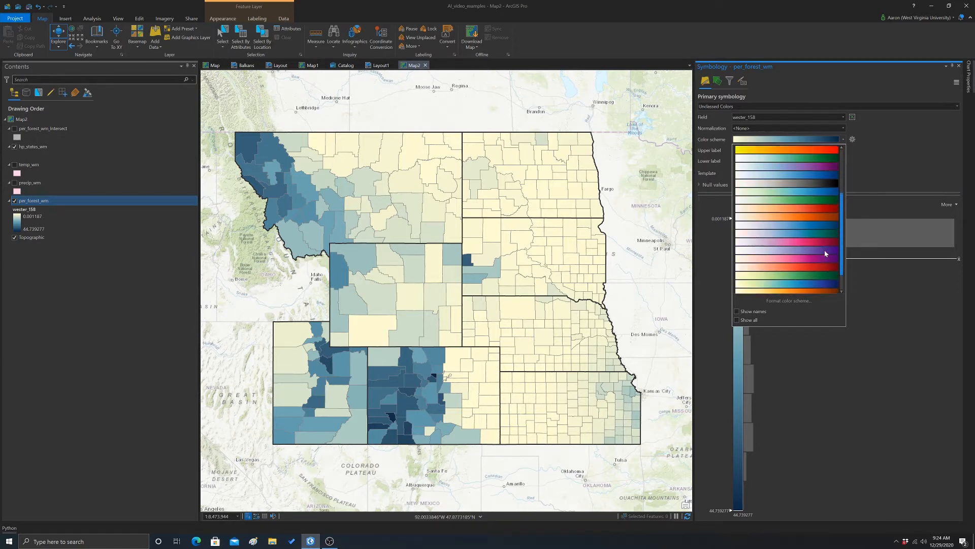
scroll(802, 270, down, 1)
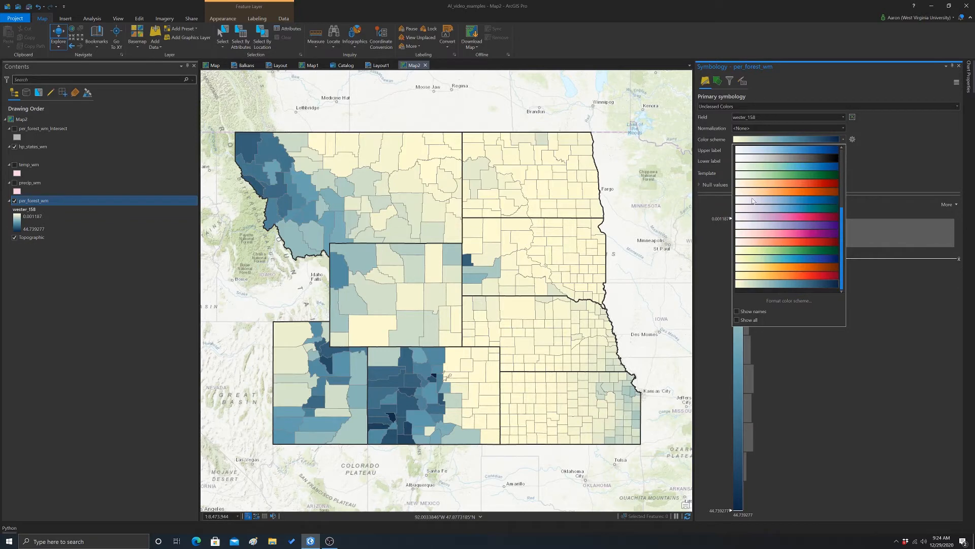
click(748, 252)
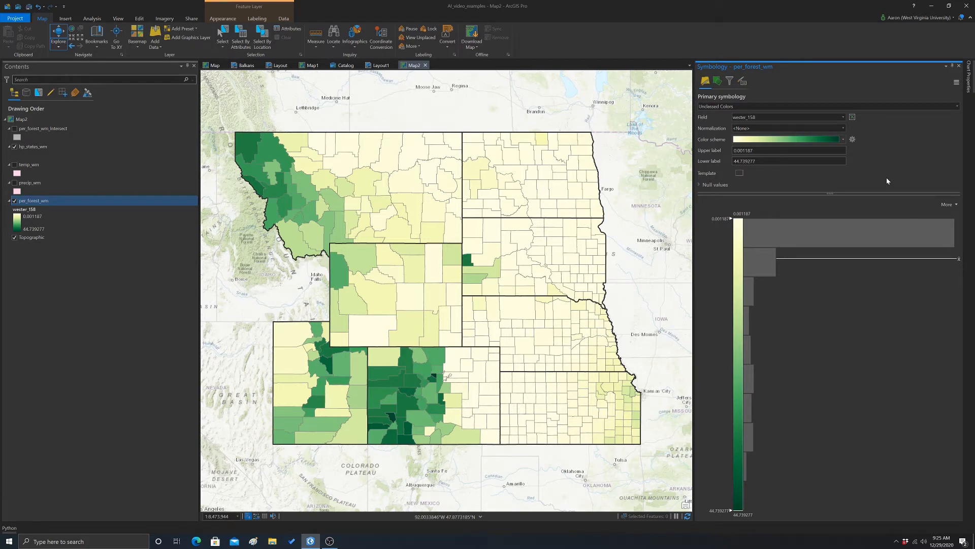
drag(753, 151, 734, 161)
Step: Symbolize the per_forest_wm layer with Graduated Colors on the wester_158 field, without normalization
click(958, 107)
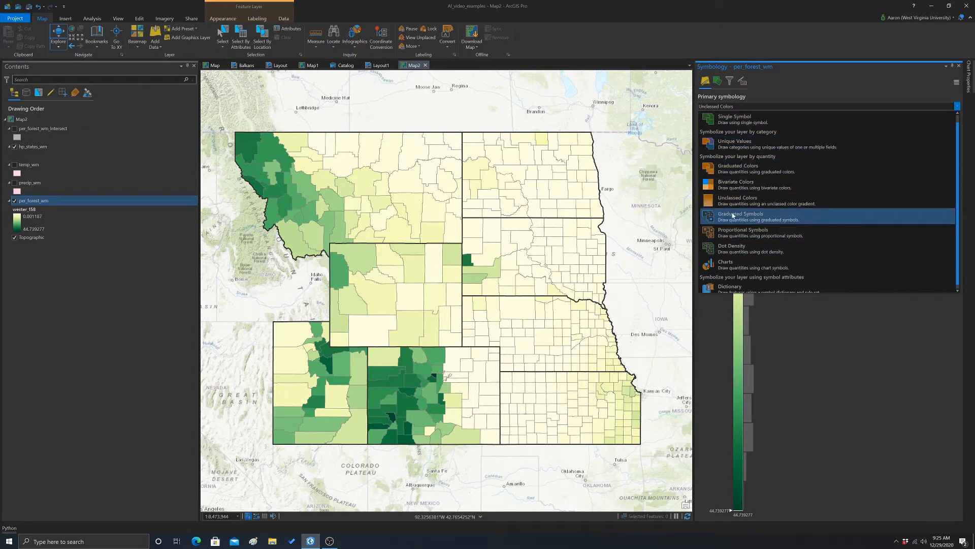
click(735, 172)
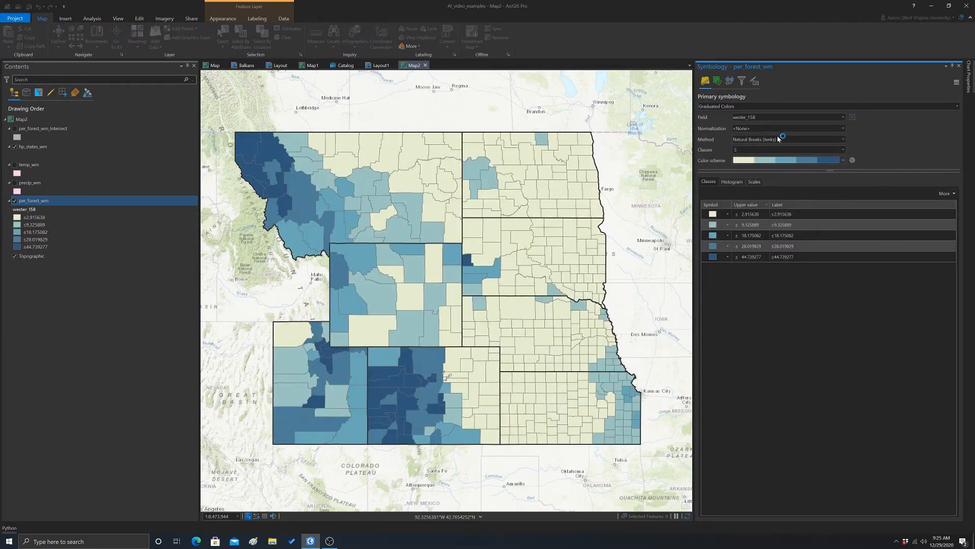
click(843, 118)
click(840, 124)
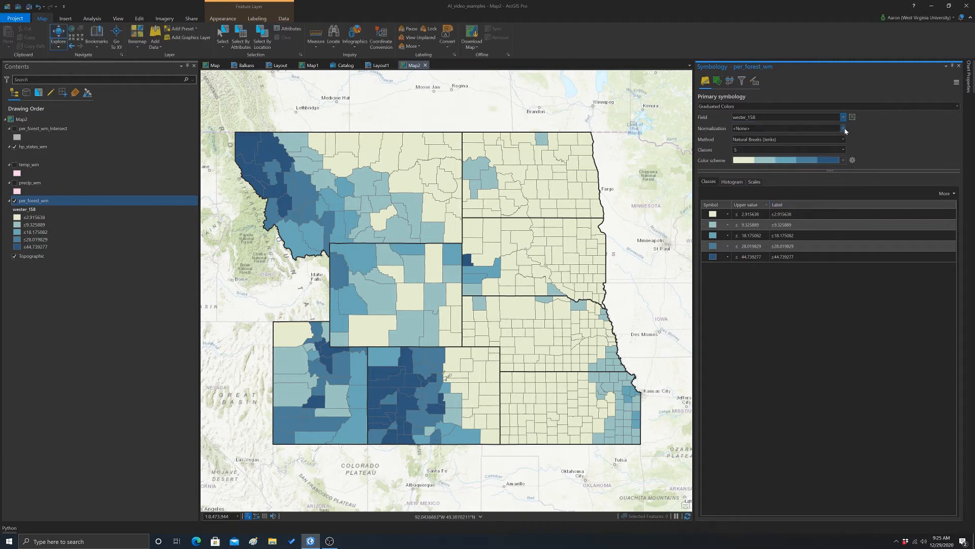
click(844, 128)
click(844, 129)
Step: Classify the forest values by Defined Interval with an interval size of 10
click(845, 140)
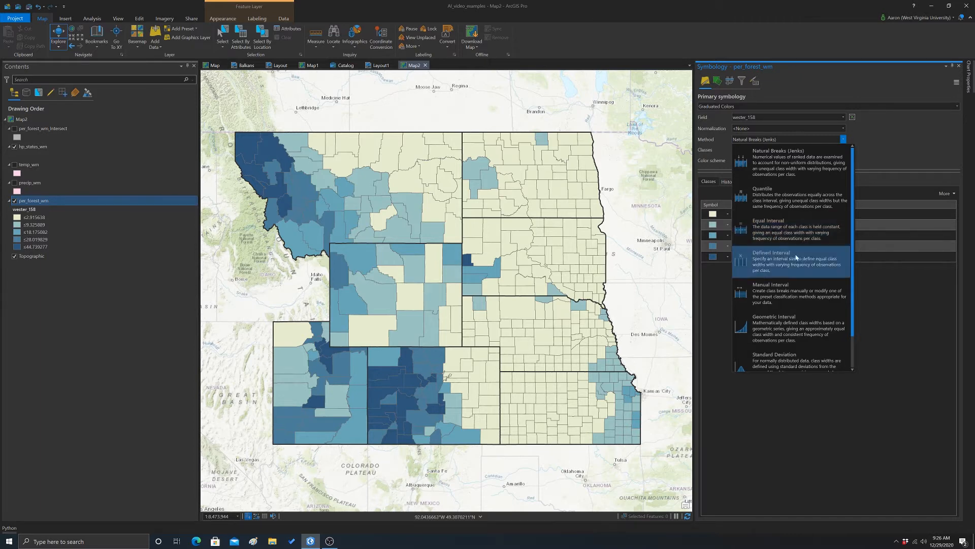
click(767, 265)
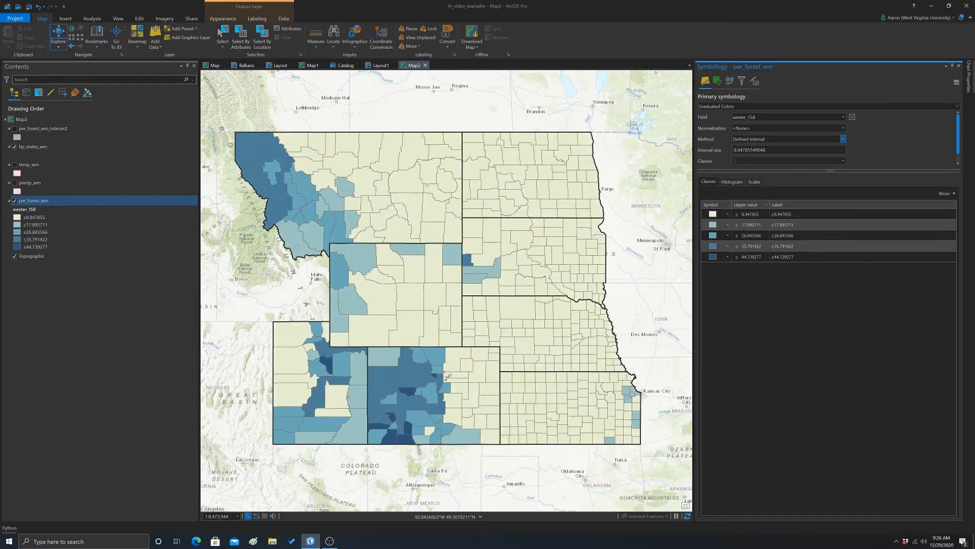
key(Tab)
key(BackSpace)
text(10)
key(Return)
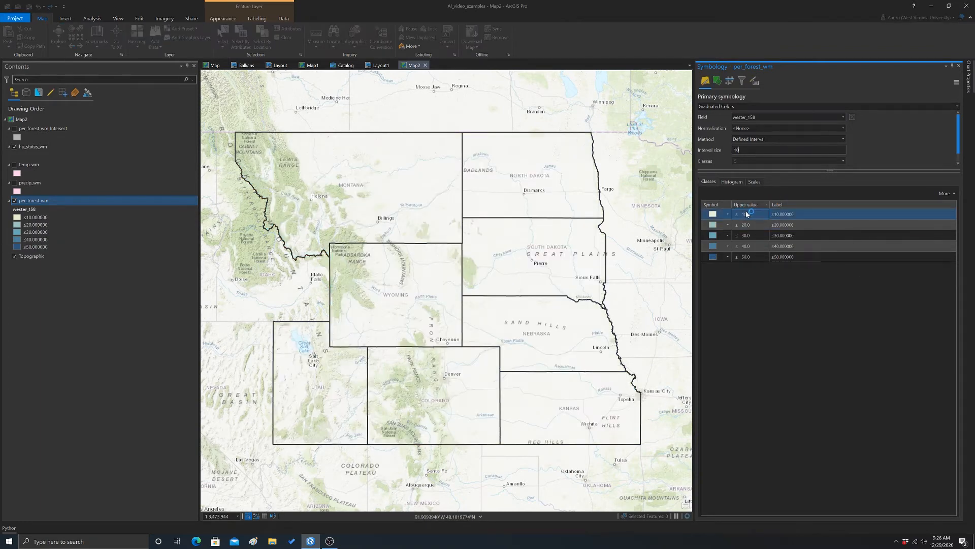
click(748, 239)
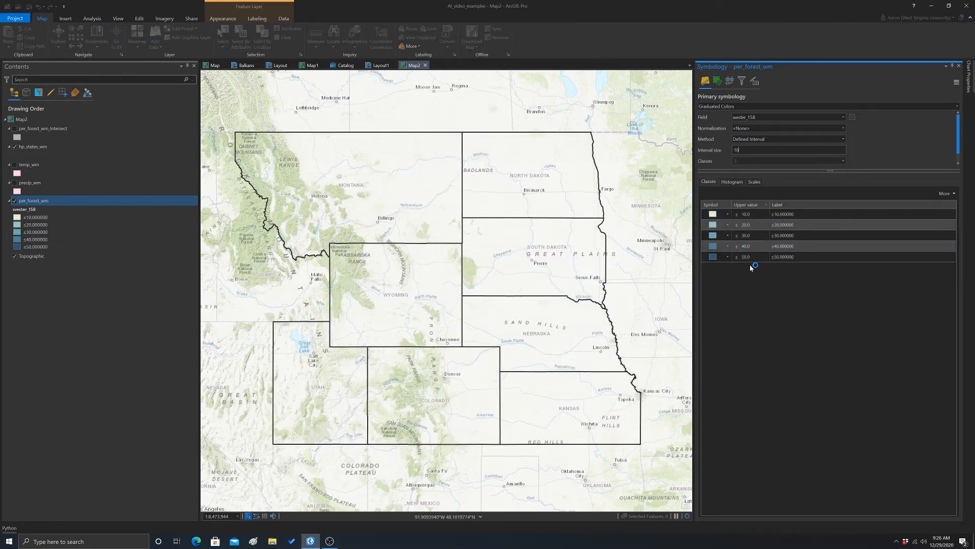
Step: Set the classification method to Natural Breaks (Jenks) with 7 classes
click(844, 140)
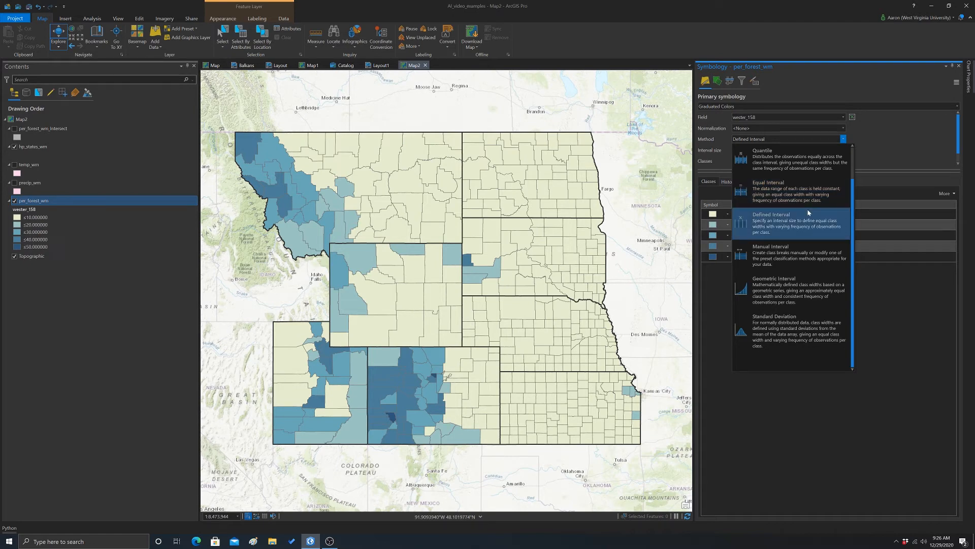
scroll(807, 203, up, 1)
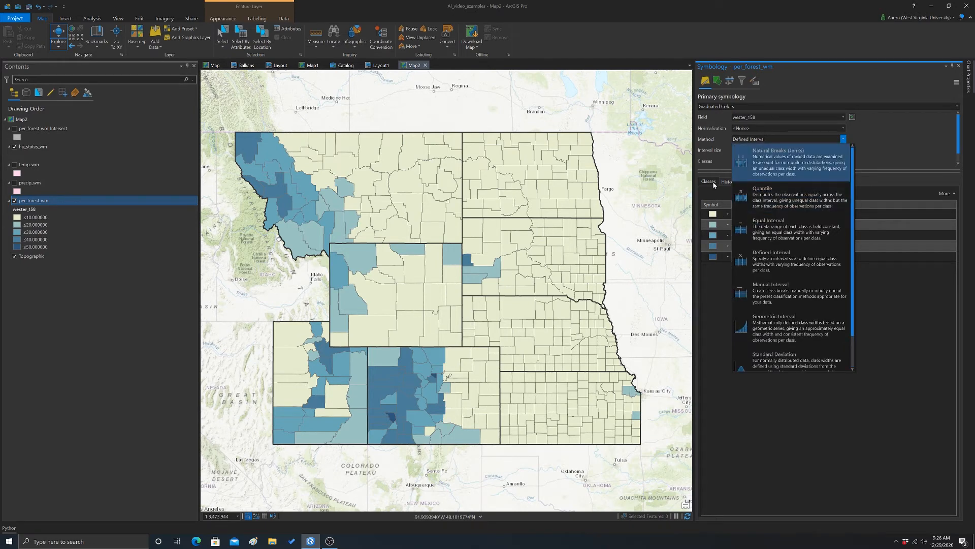
click(771, 163)
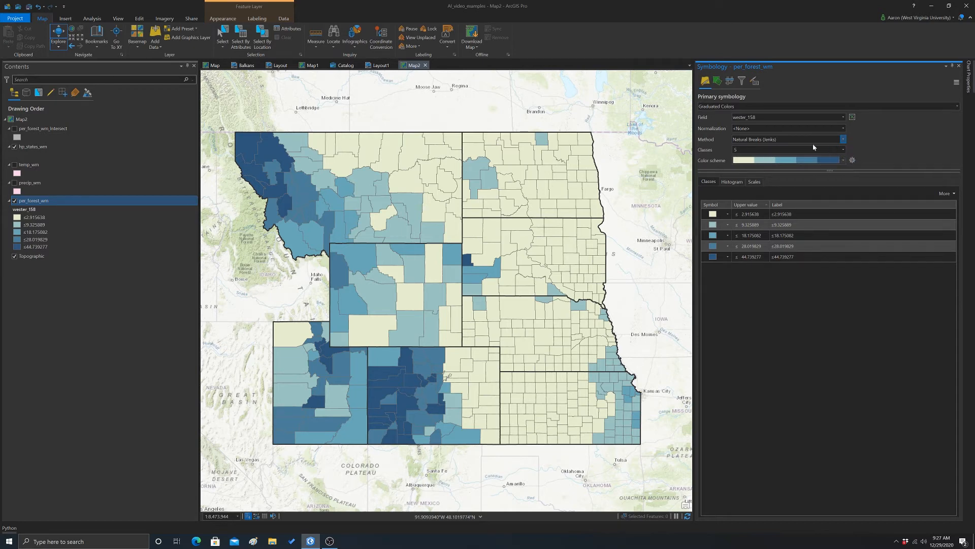
click(843, 150)
click(743, 174)
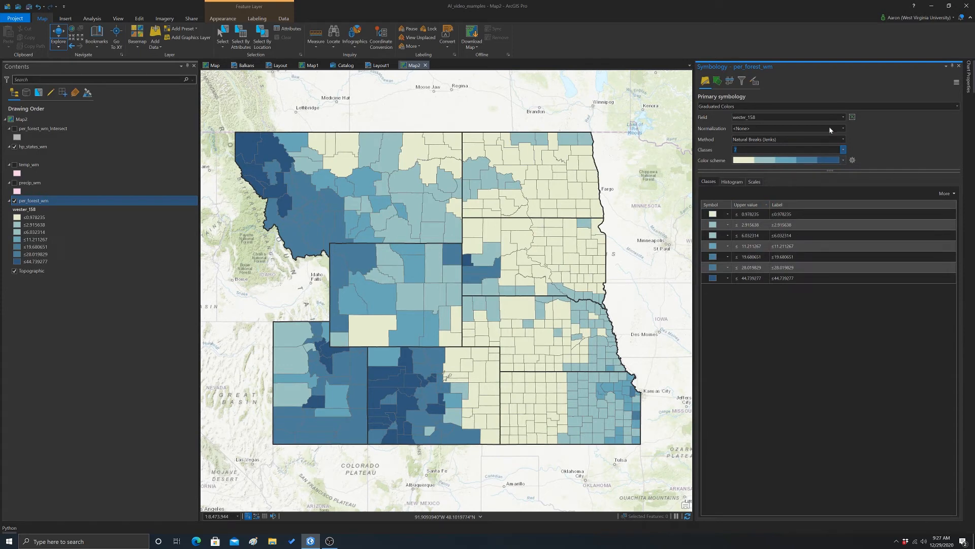
Step: Apply the pale-yellow to dark-green color scheme to the seven graduated classes
click(841, 161)
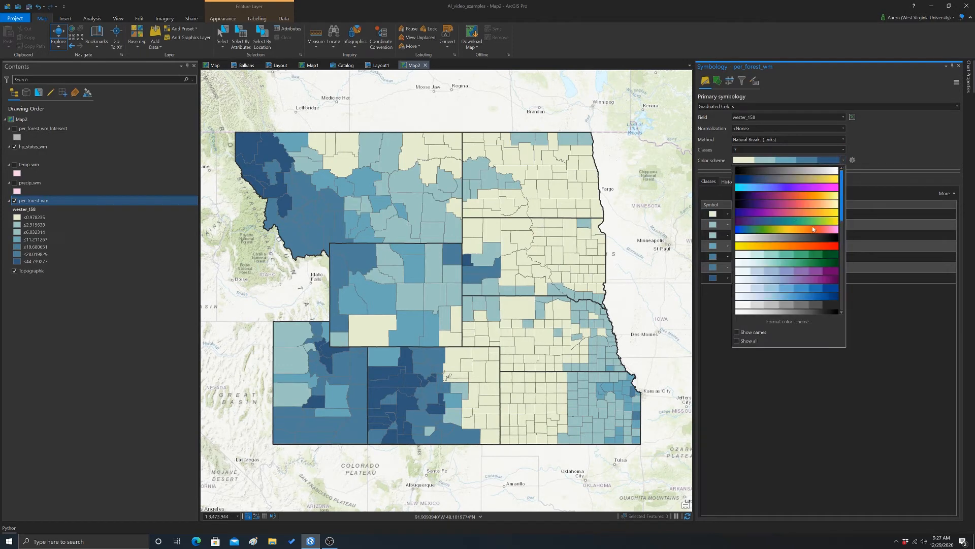
scroll(813, 229, down, 10)
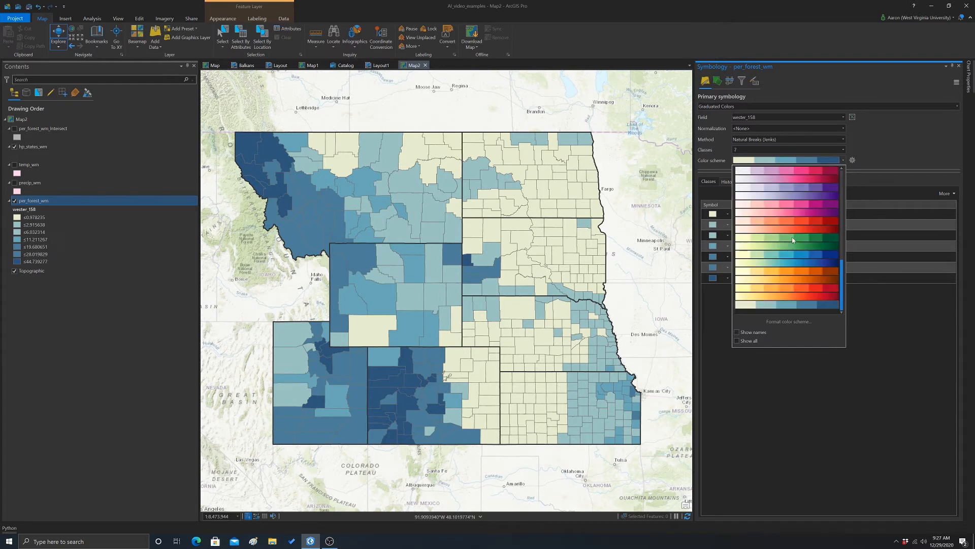
click(752, 238)
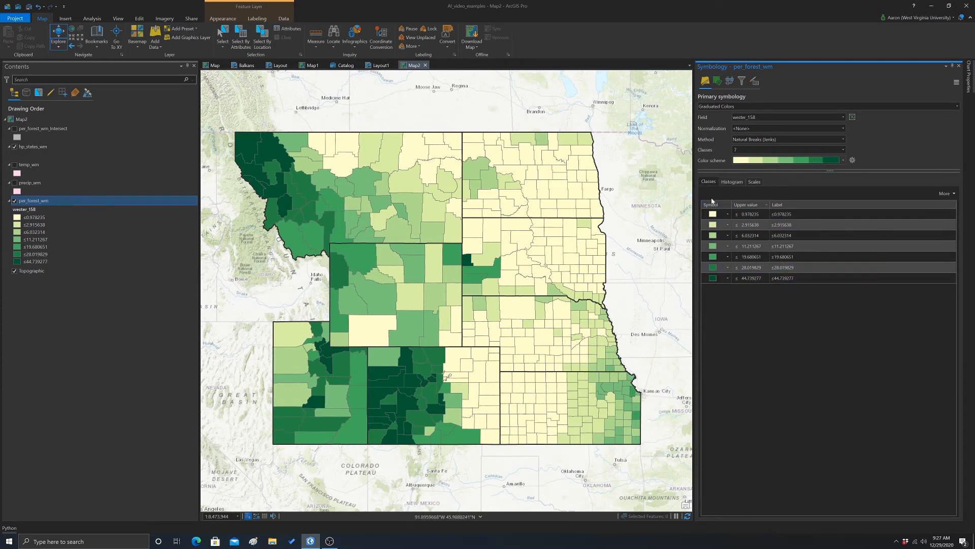
Step: Display the histogram of class breaks and try the Quantile classification method
click(734, 181)
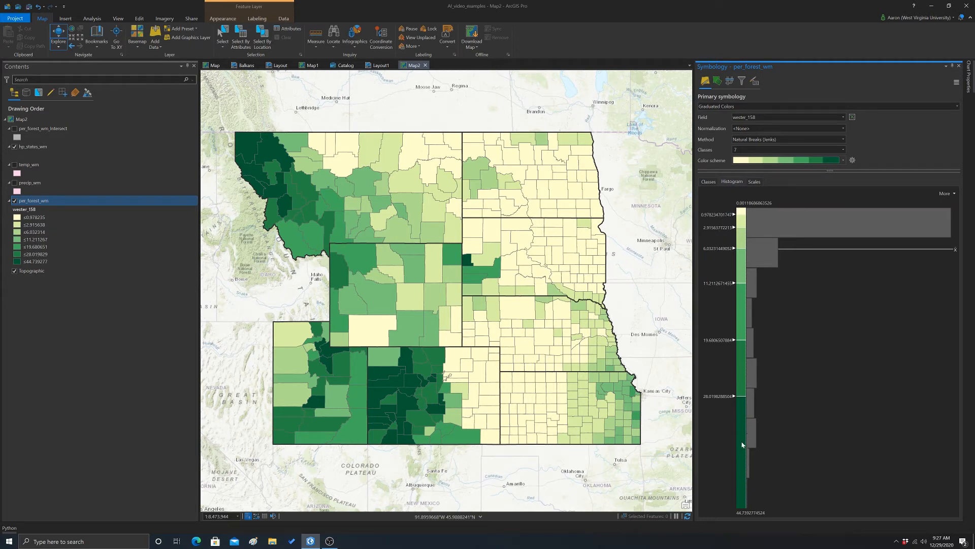
click(843, 139)
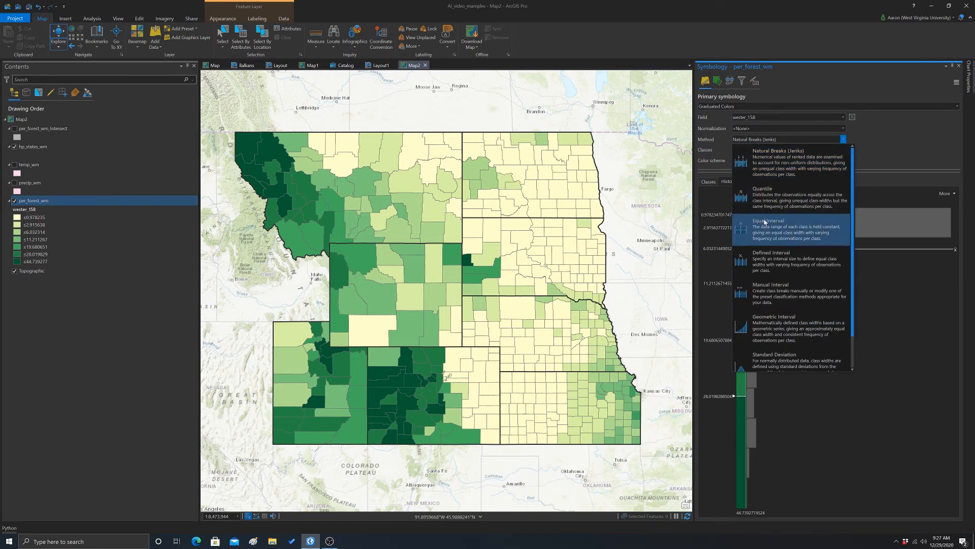
click(764, 193)
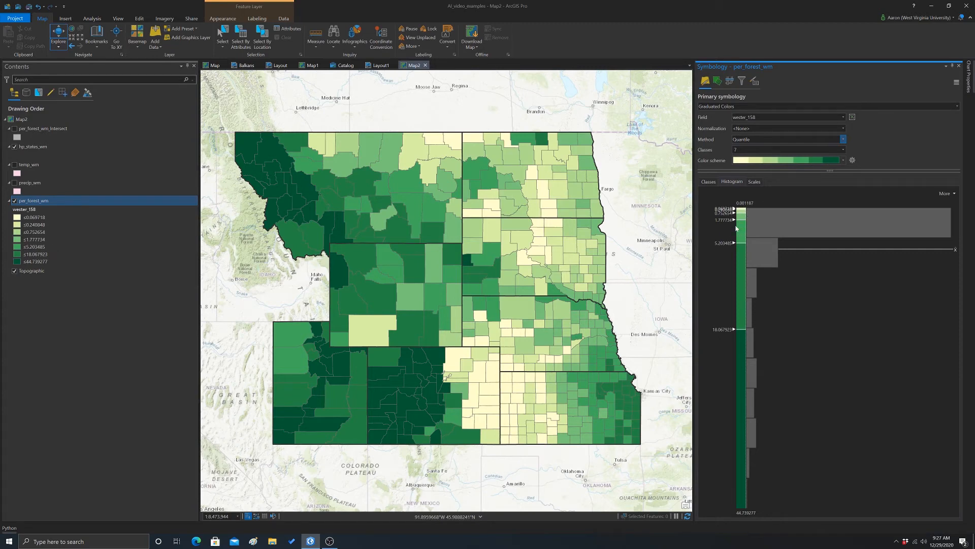
Step: Try the Equal Interval classification method on the forest layer
click(842, 139)
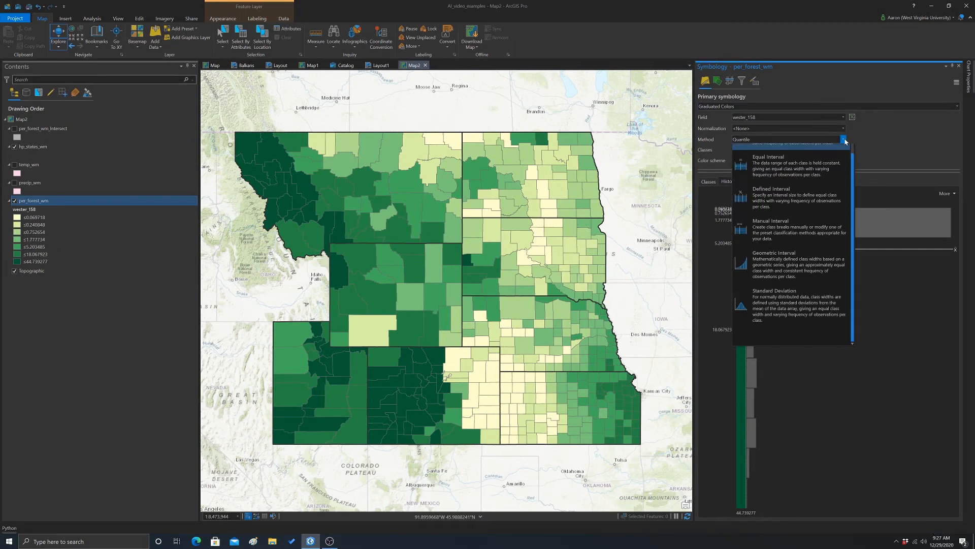
scroll(793, 173, up, 1)
click(774, 190)
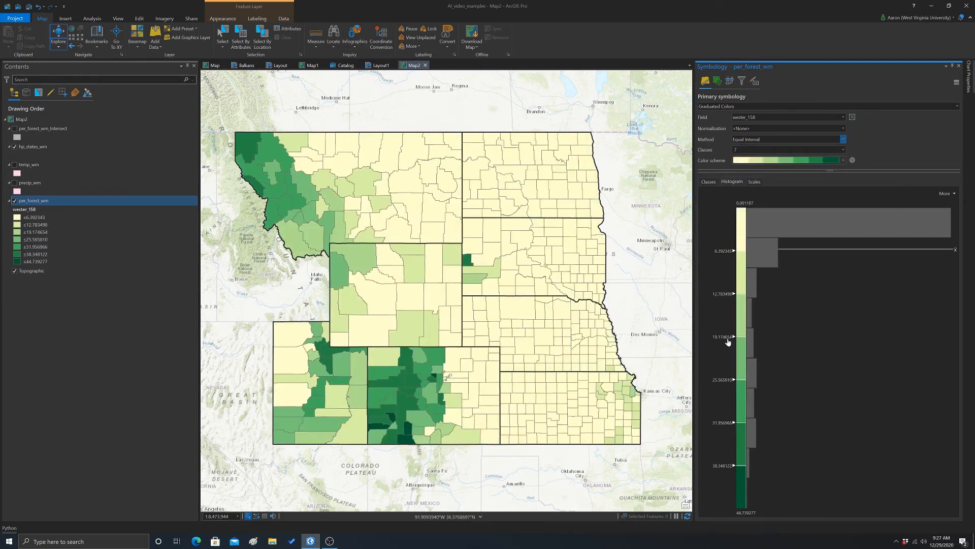
Step: Return the classification method to Natural Breaks (Jenks) and show the list of classes again
click(842, 140)
scroll(786, 167, up, 1)
click(785, 162)
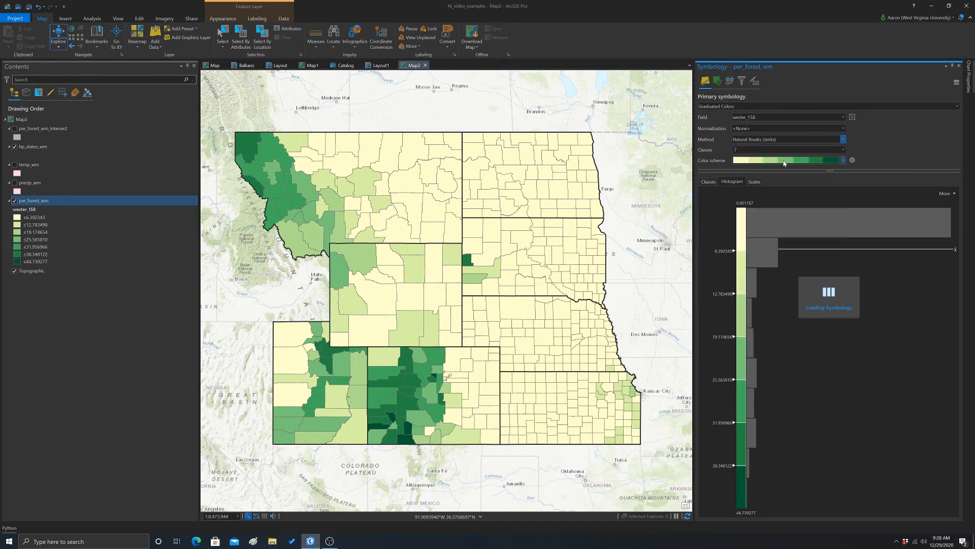
click(715, 183)
Step: Change the legend patch shape of the lowest class to the irregular, curved area shape
click(794, 213)
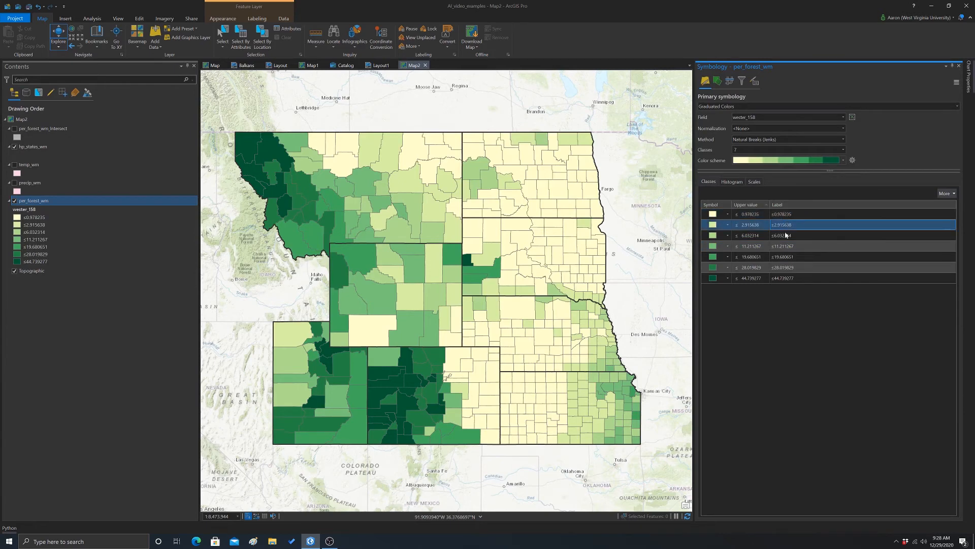
click(735, 224)
click(729, 214)
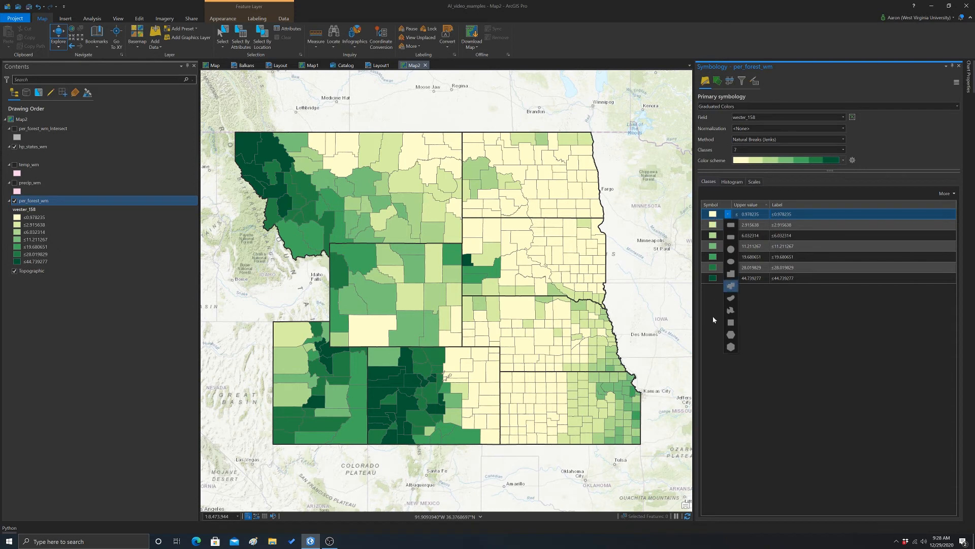
click(731, 298)
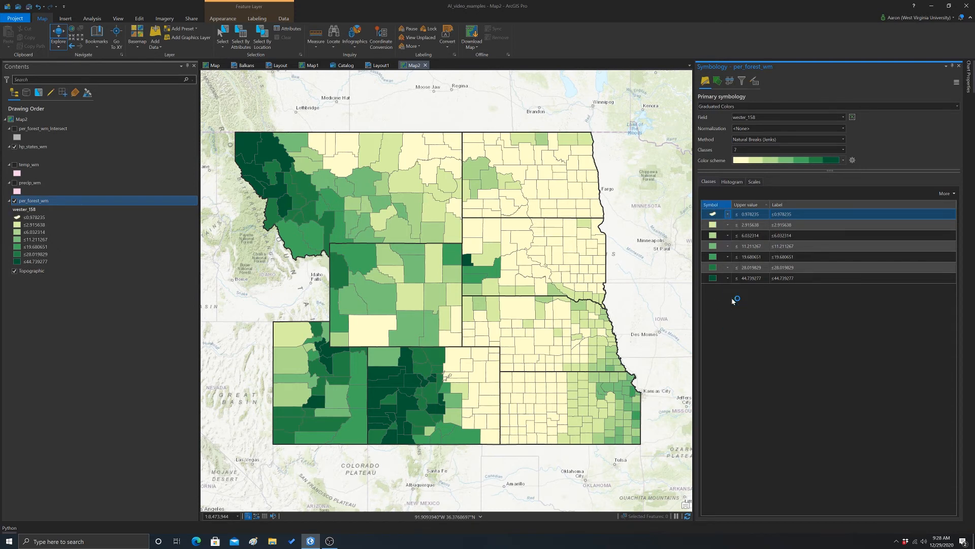
Step: Change the legend patch shapes of the second, third and fourth classes to the irregular, curved area shape
click(728, 238)
click(727, 225)
click(731, 308)
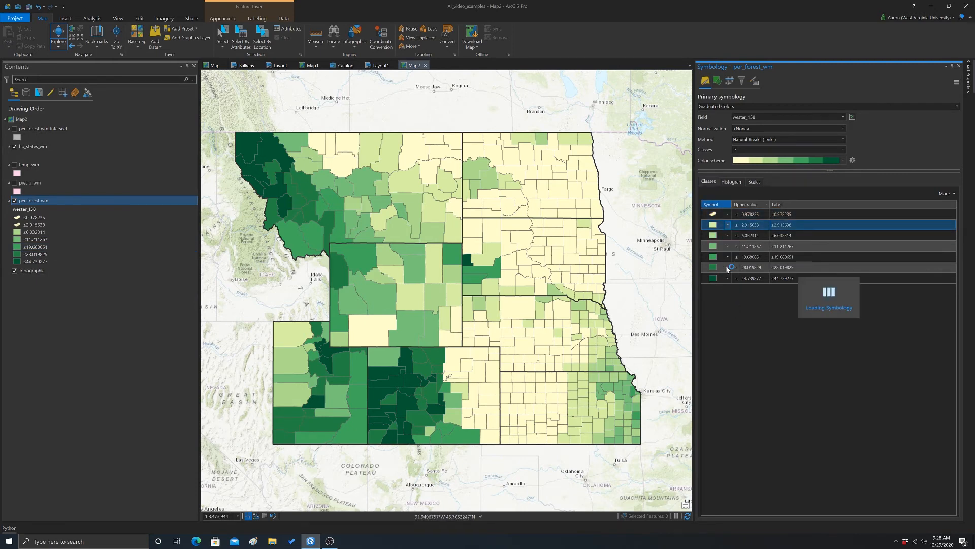
click(727, 235)
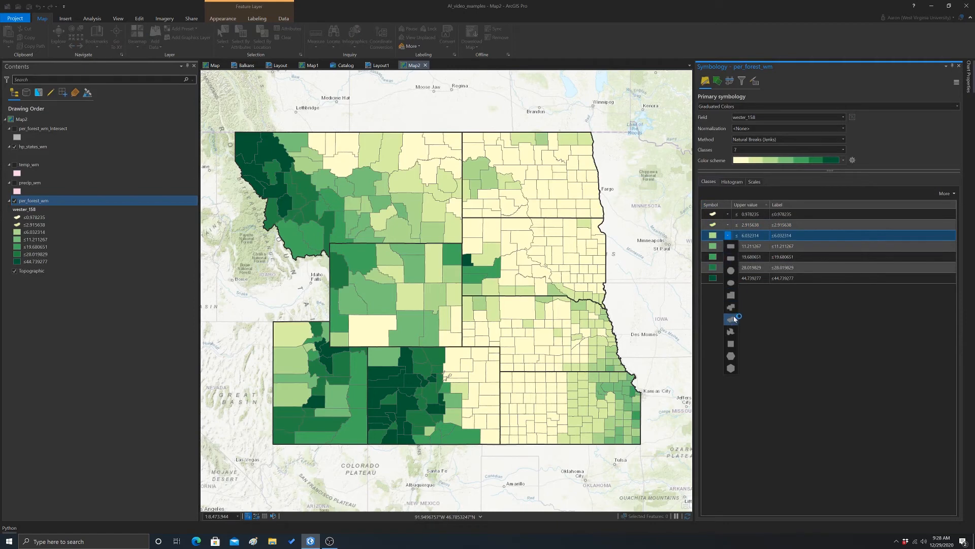
click(726, 278)
click(727, 246)
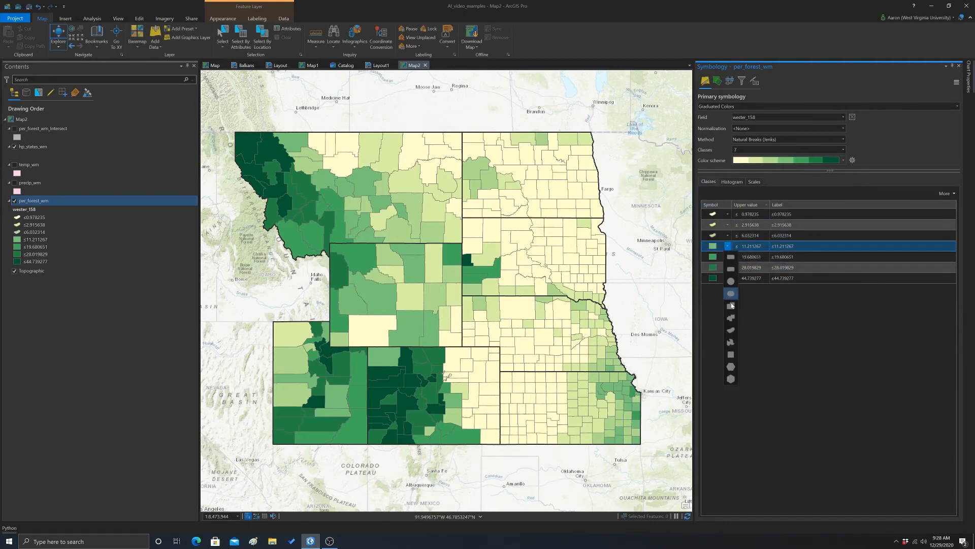
click(731, 330)
Step: Give the three highest classes the same irregular, curved area legend patch
click(713, 256)
click(727, 257)
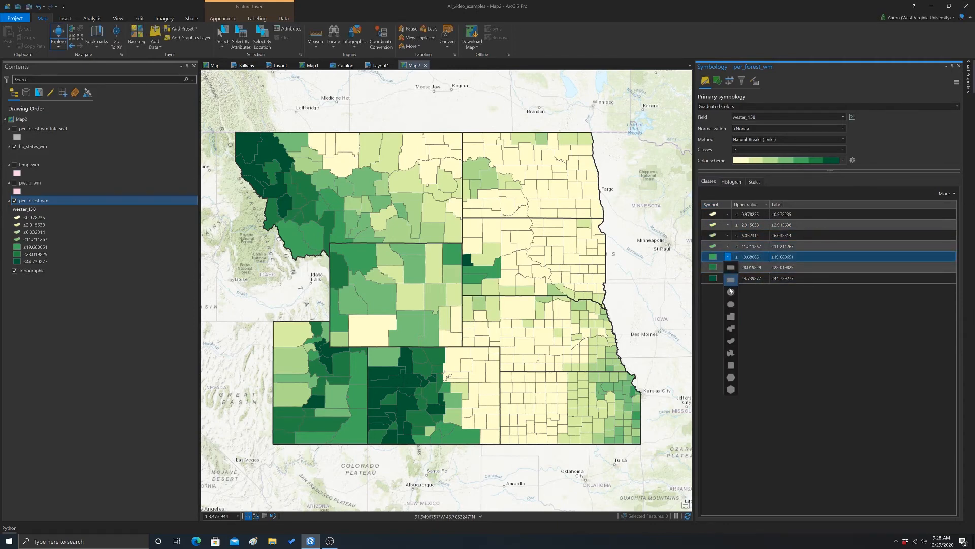
click(731, 341)
click(728, 267)
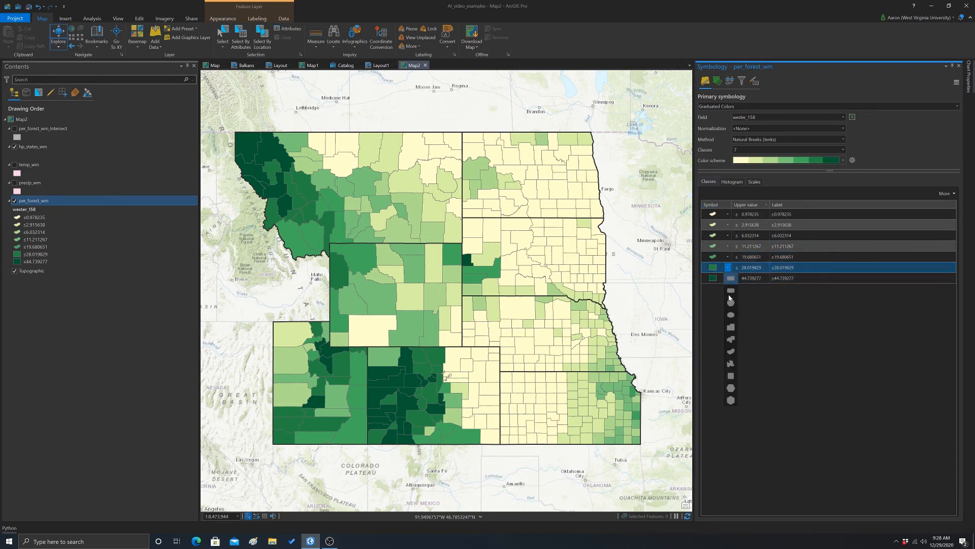
click(735, 352)
click(727, 278)
click(728, 278)
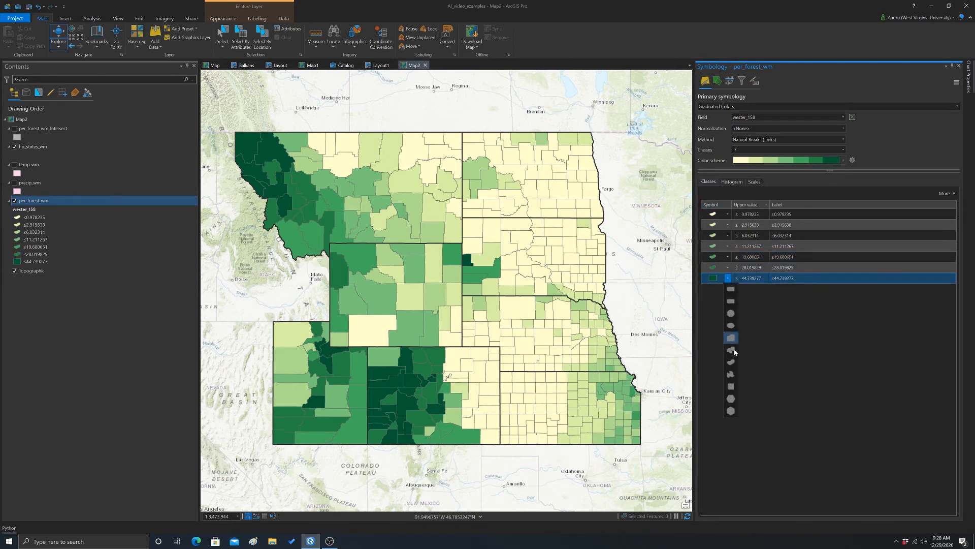
click(734, 362)
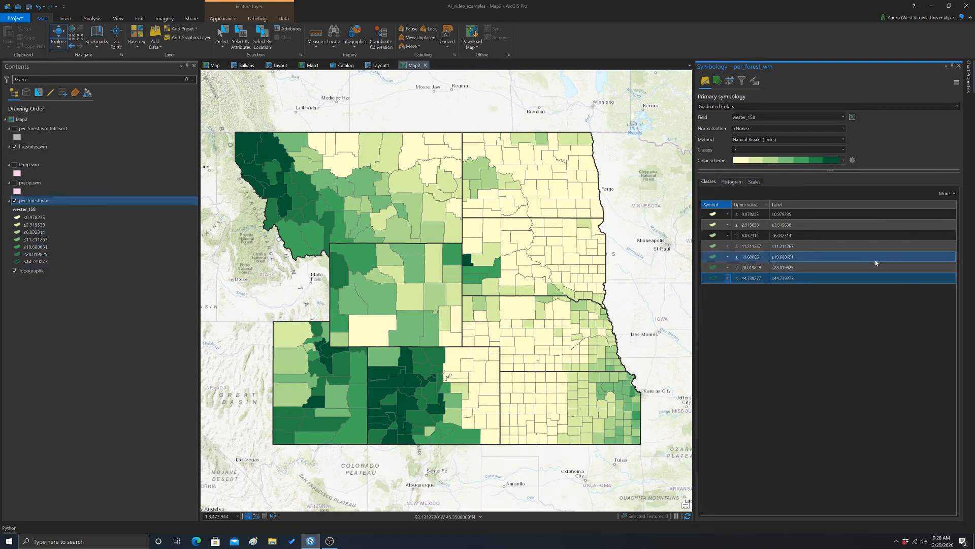
Step: Review the scale ranges of the symbol classes and return to the class list
click(753, 182)
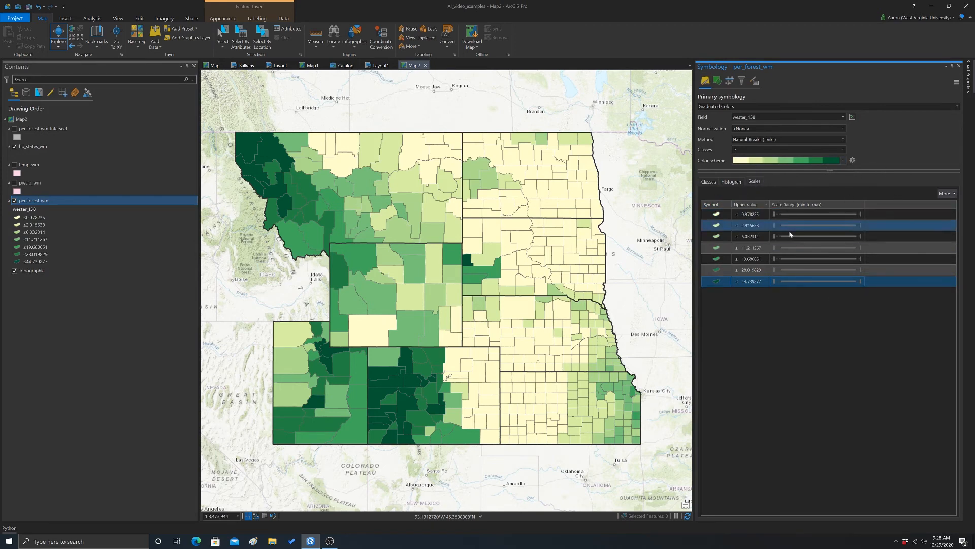
click(709, 182)
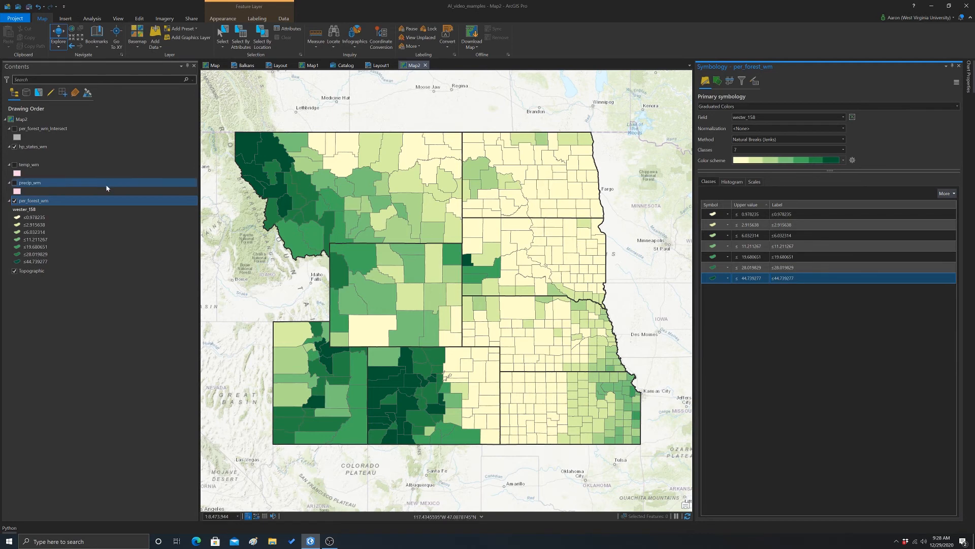
Step: Show the per_forest_wm_Intersect layer instead of per_forest_wm, and switch per_forest_wm's symbology to Unique Values
click(14, 129)
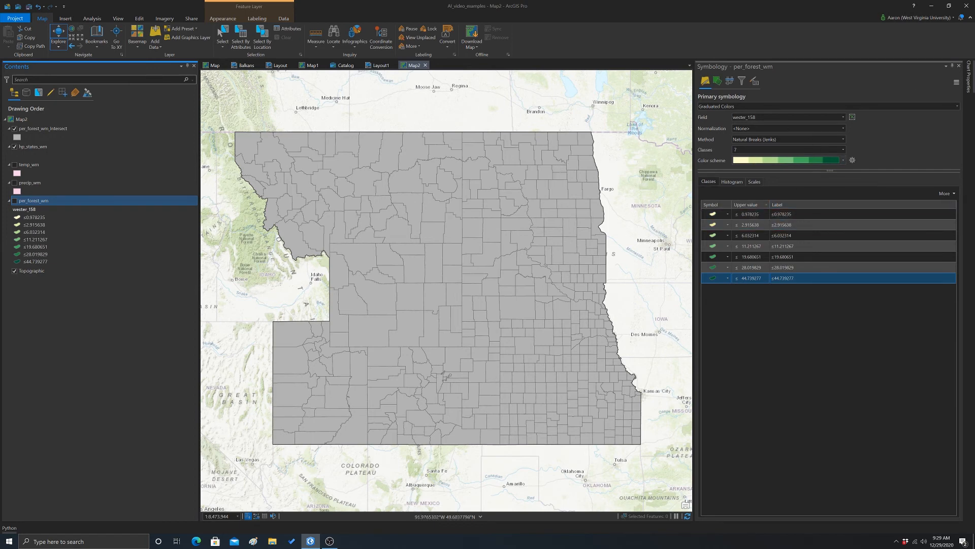
click(956, 106)
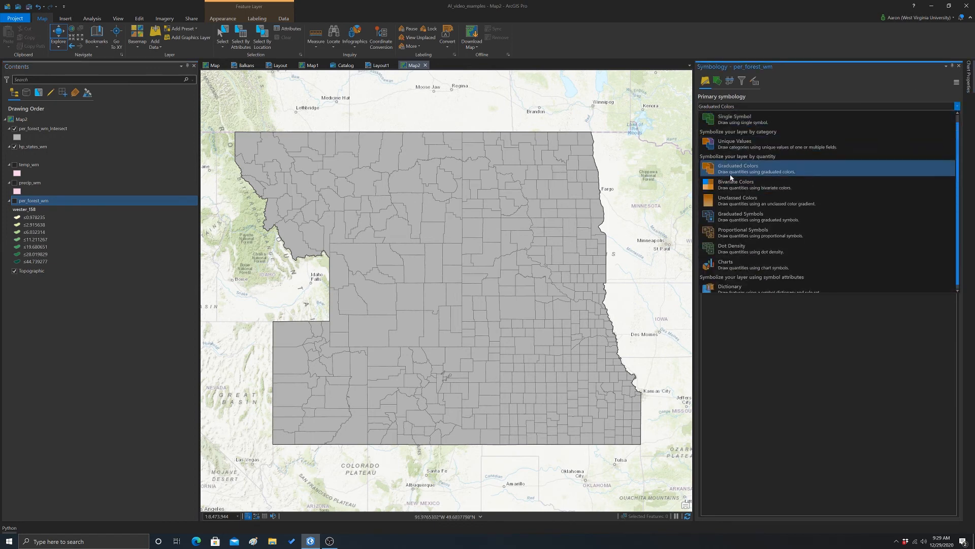
click(730, 143)
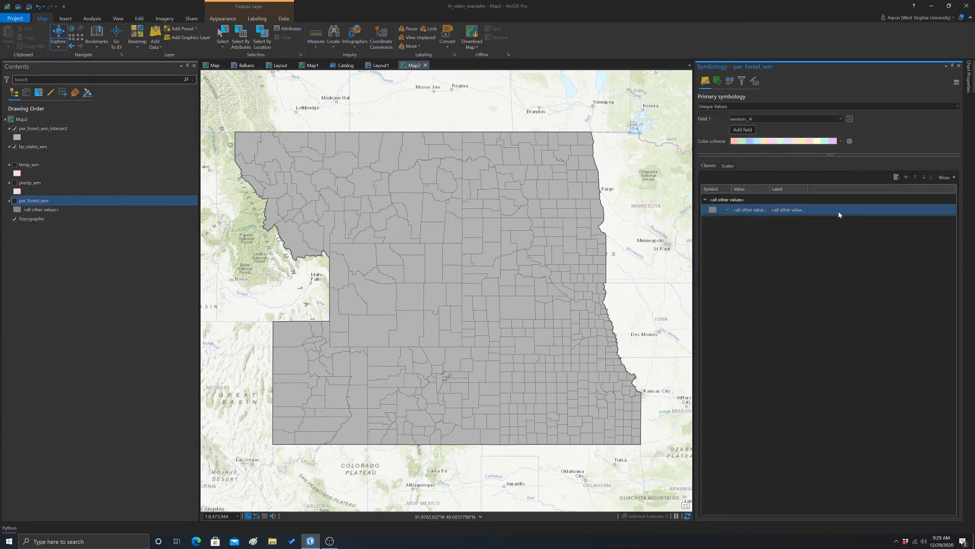
Step: Symbolize the per_forest_wm_Intersect layer with Unique Values based on the western_st field
click(30, 129)
right_click(30, 131)
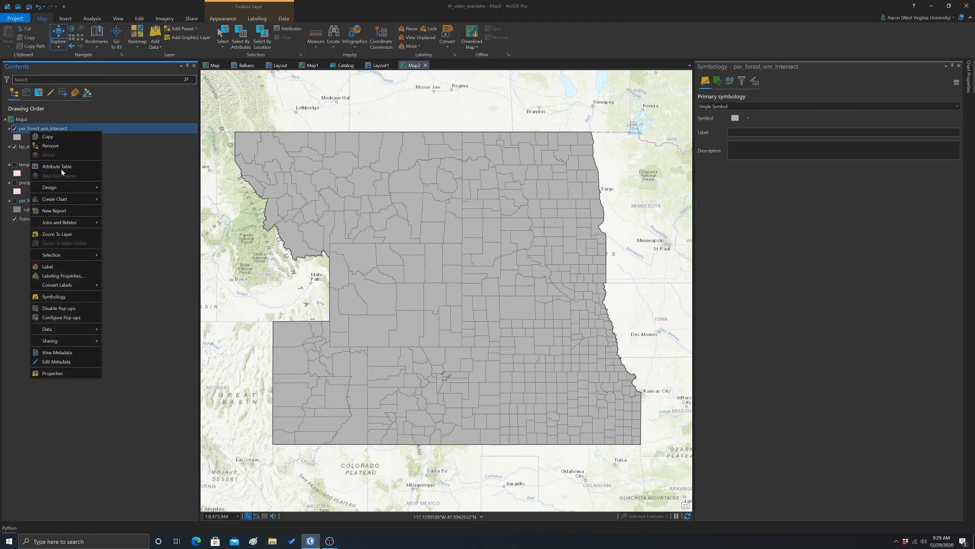
click(51, 297)
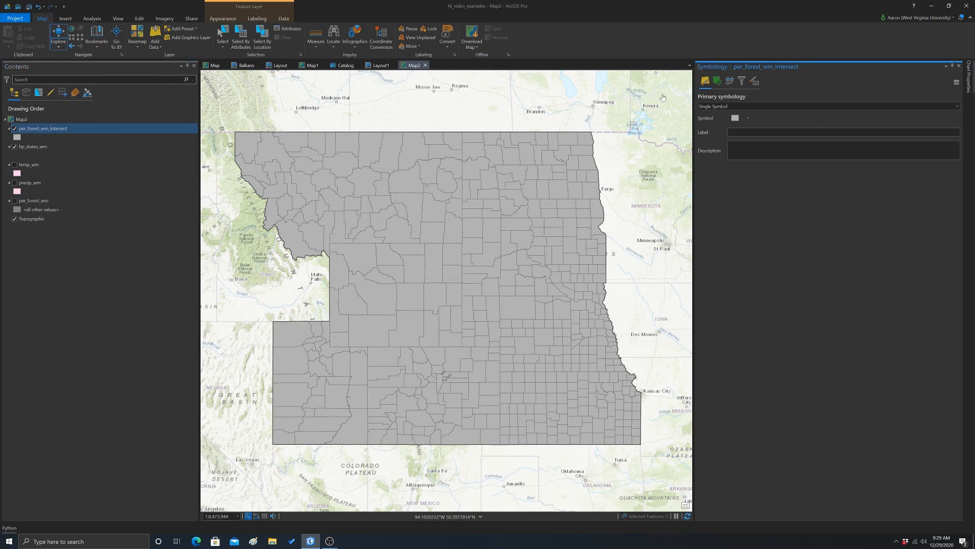
click(958, 106)
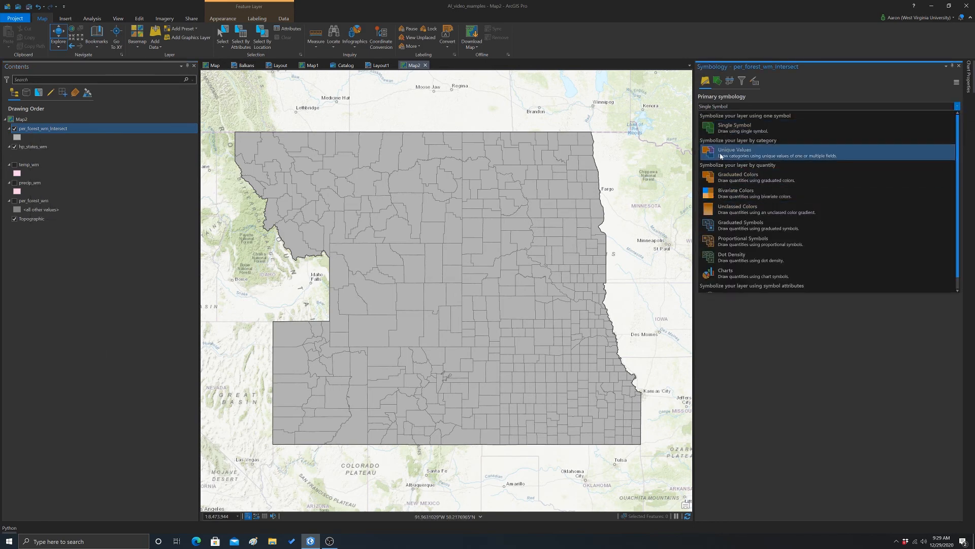
click(782, 151)
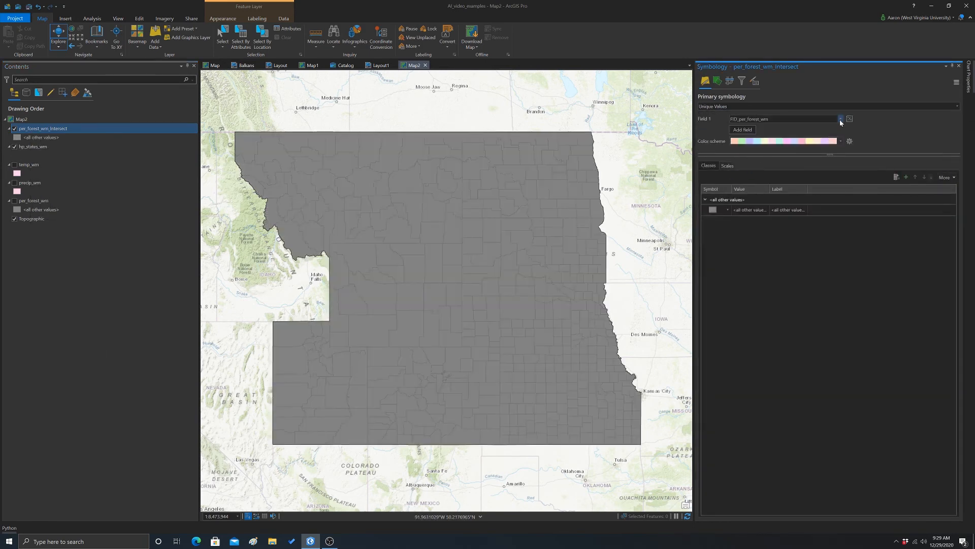
click(840, 119)
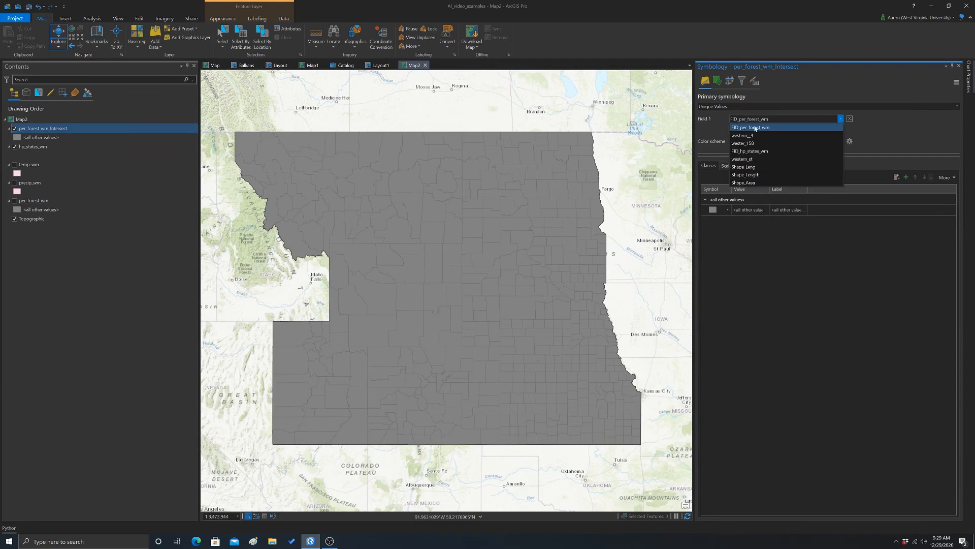
click(742, 159)
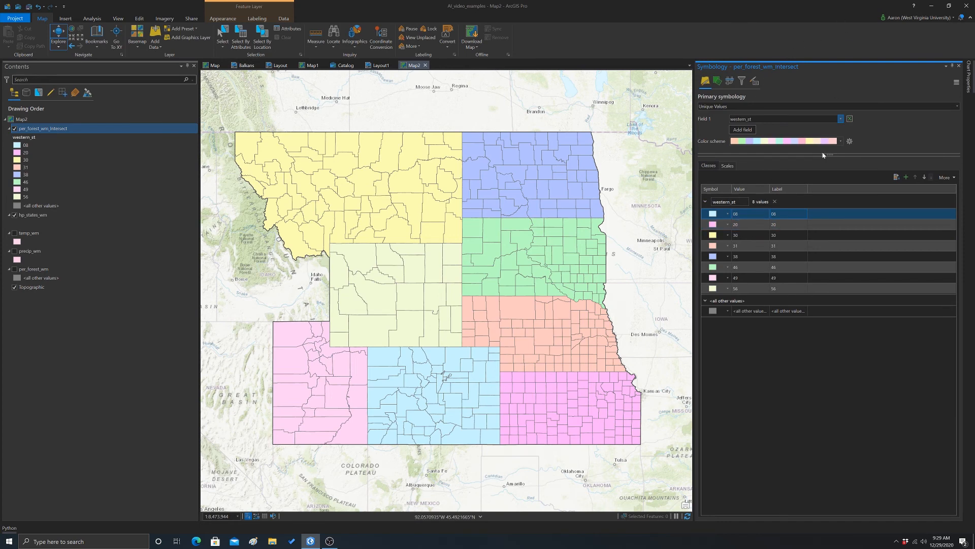
Step: Try a saturated multicolor scheme on the western_st classes, applying it twice for different color assignments
click(841, 142)
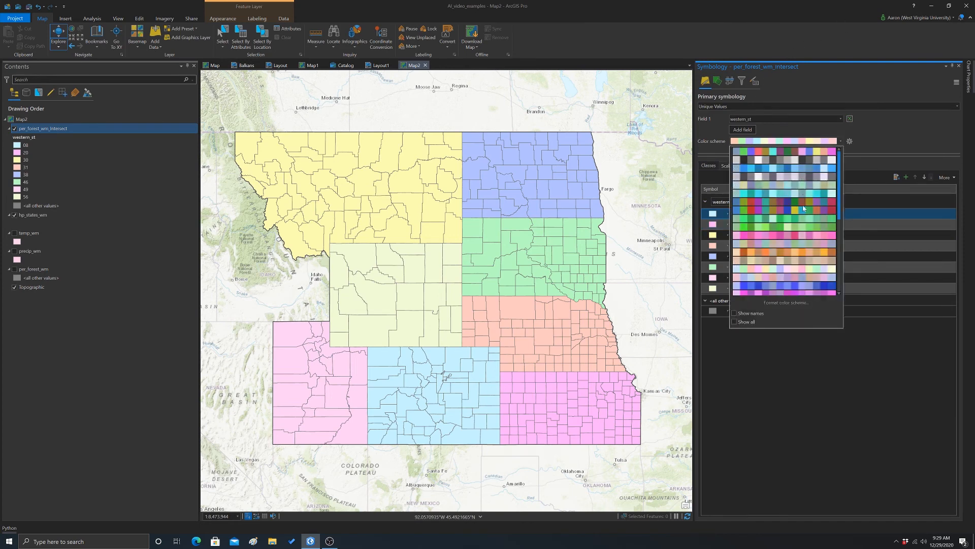
click(756, 206)
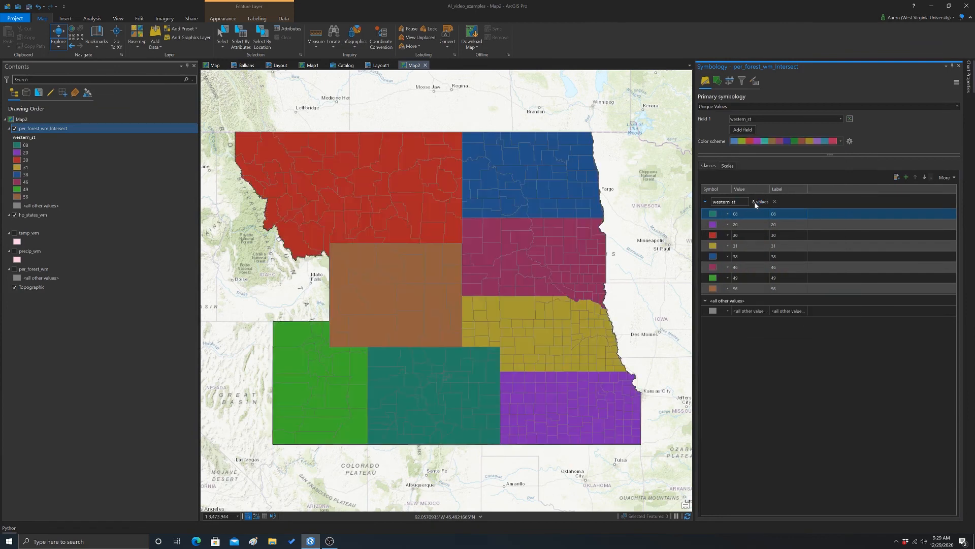
click(841, 141)
click(781, 203)
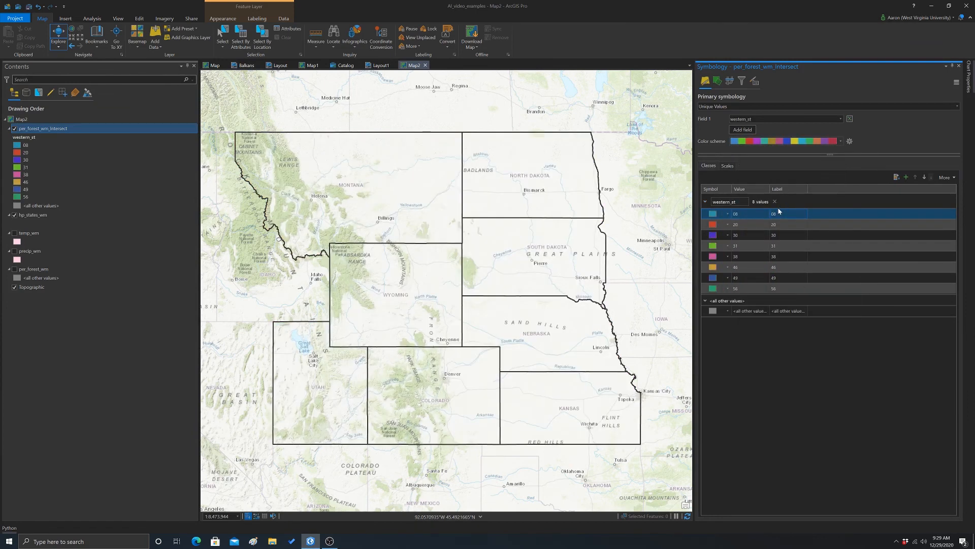
Step: Apply a muted color scheme of blues, greens, purples and yellows to the western_st classes
click(841, 142)
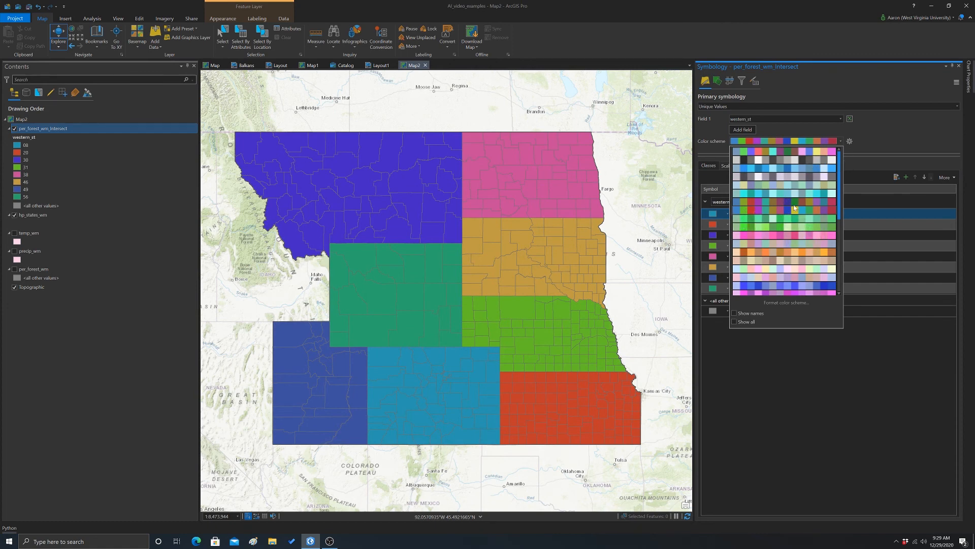
click(767, 193)
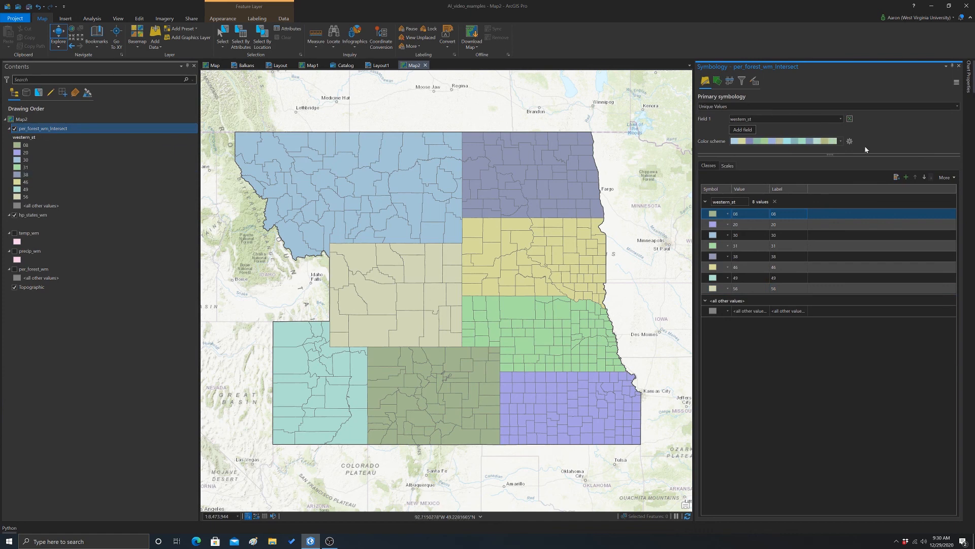
Step: Hide the all other values class and show the feature count for each western_st class
click(950, 177)
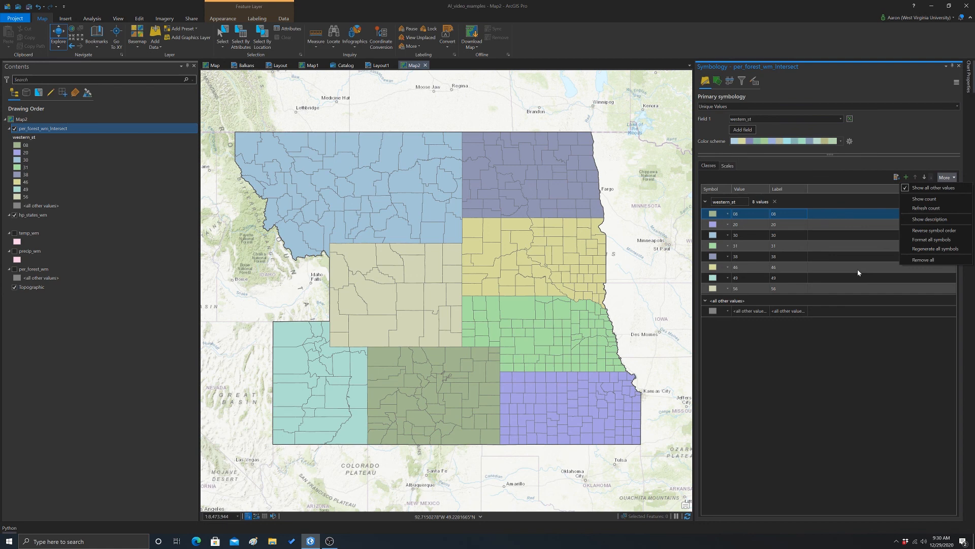
click(924, 191)
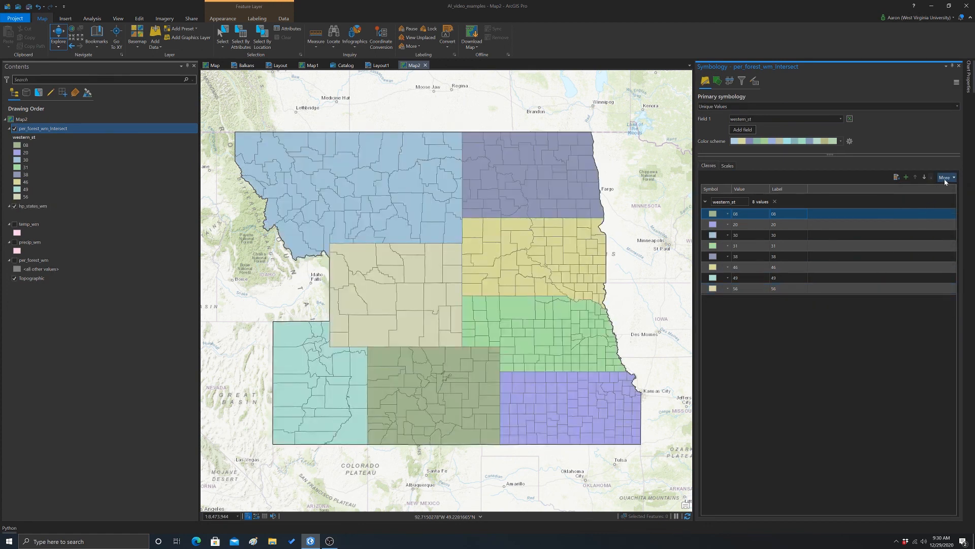
click(945, 181)
click(928, 197)
click(796, 235)
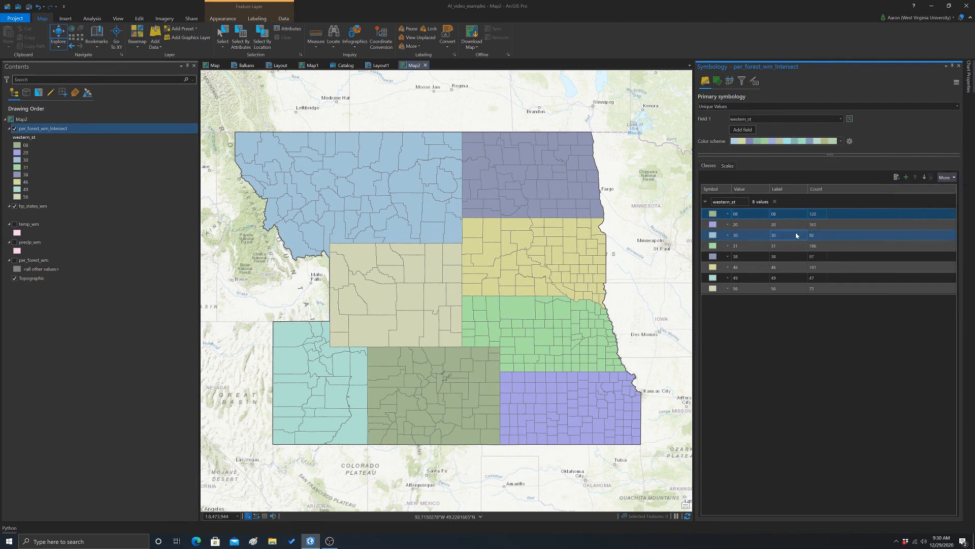
click(809, 291)
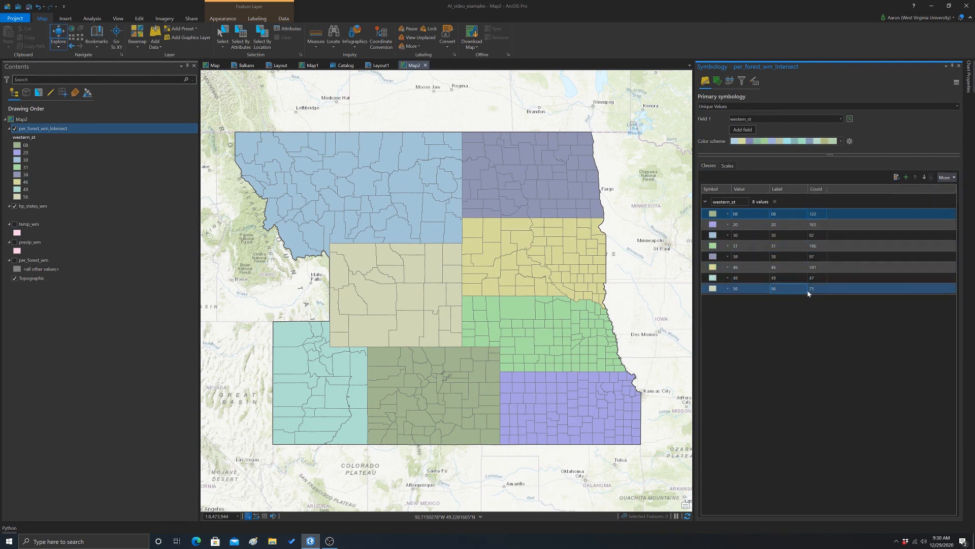
click(812, 246)
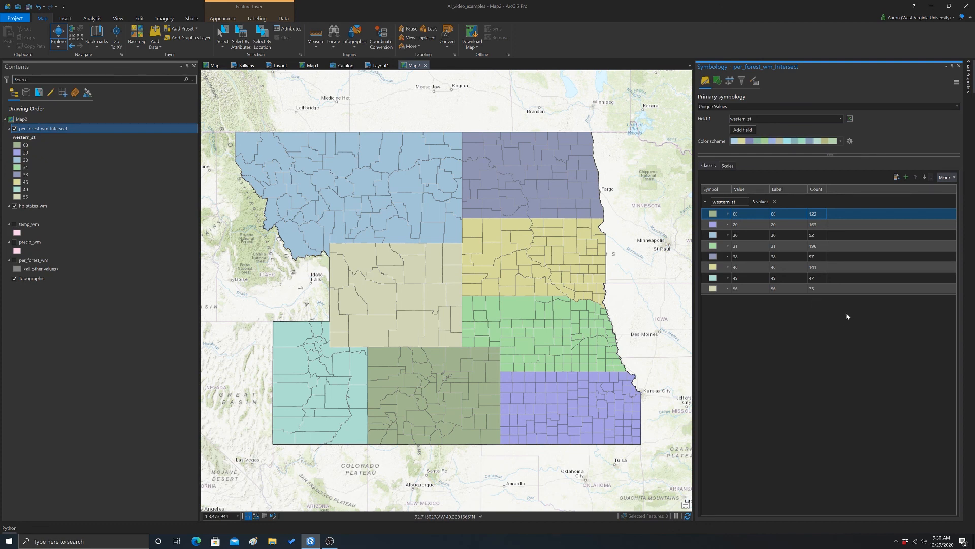
click(943, 181)
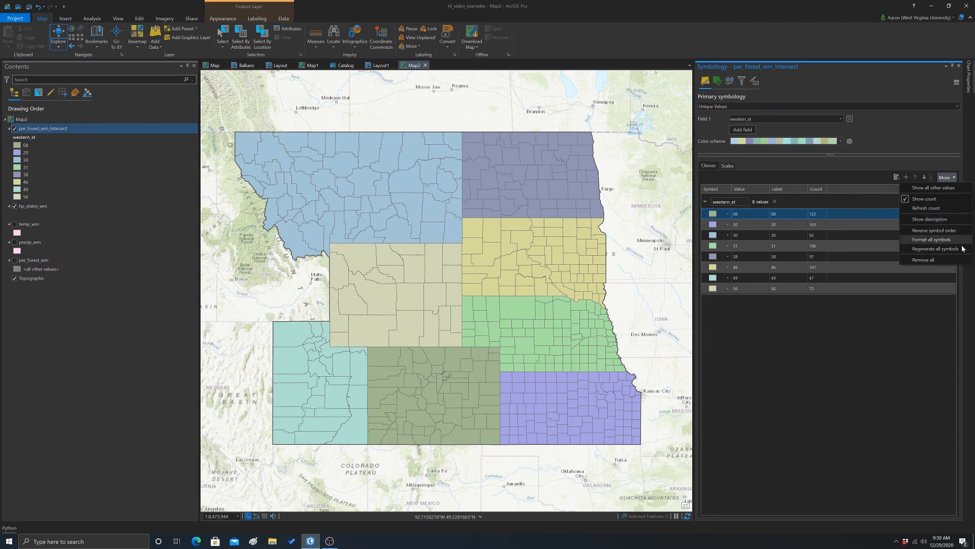
click(883, 357)
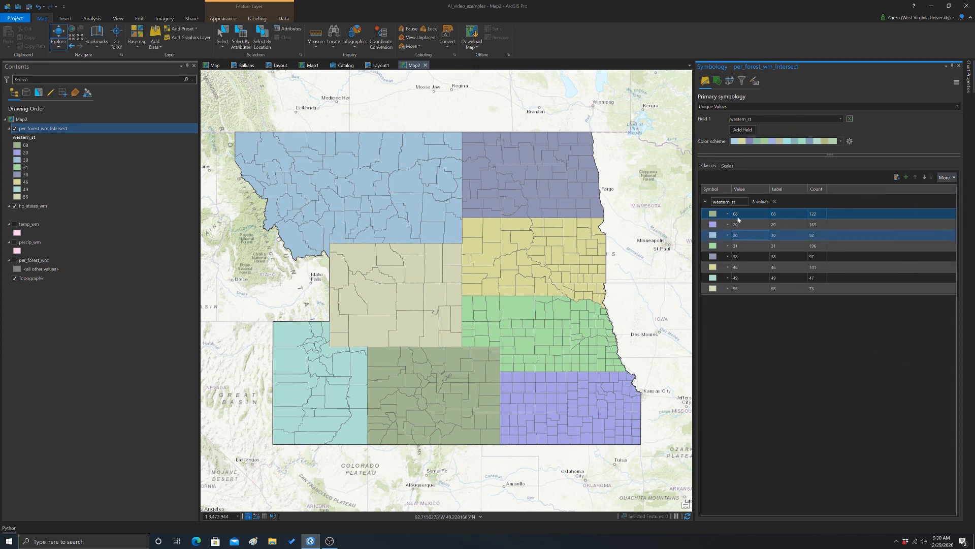